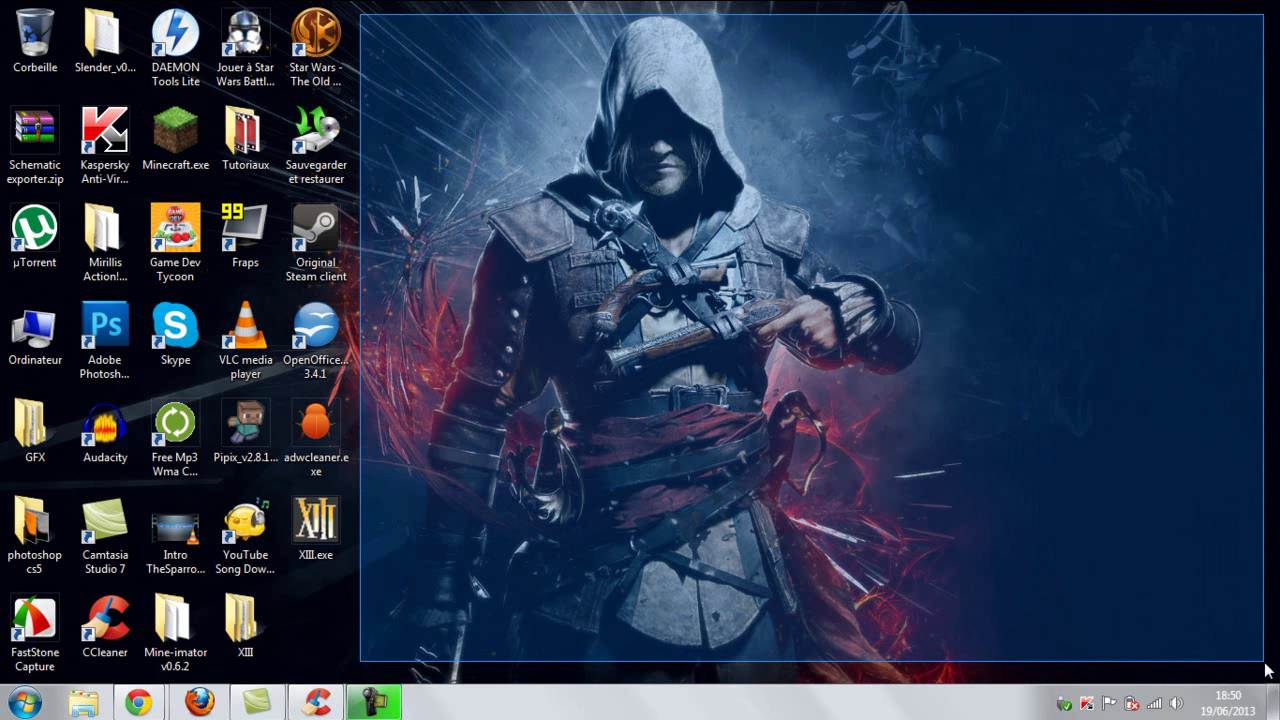
left_click_drag(1266, 670, 356, 12)
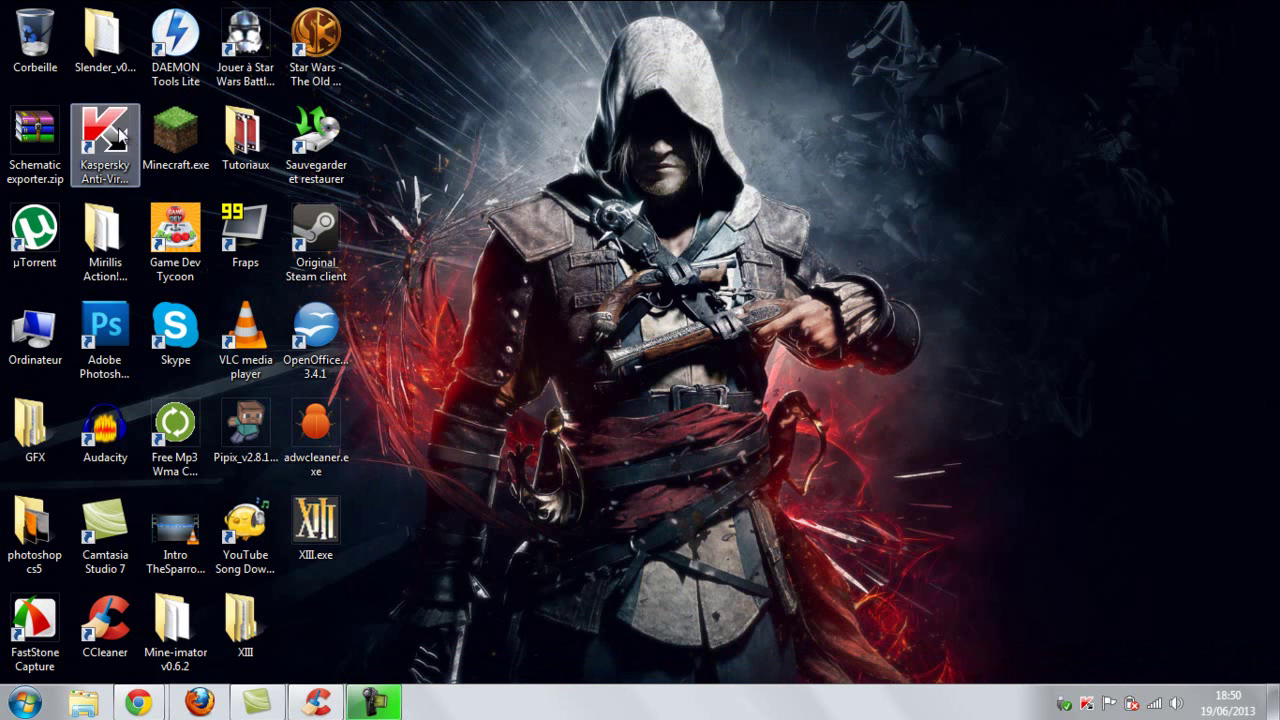
key("Right")
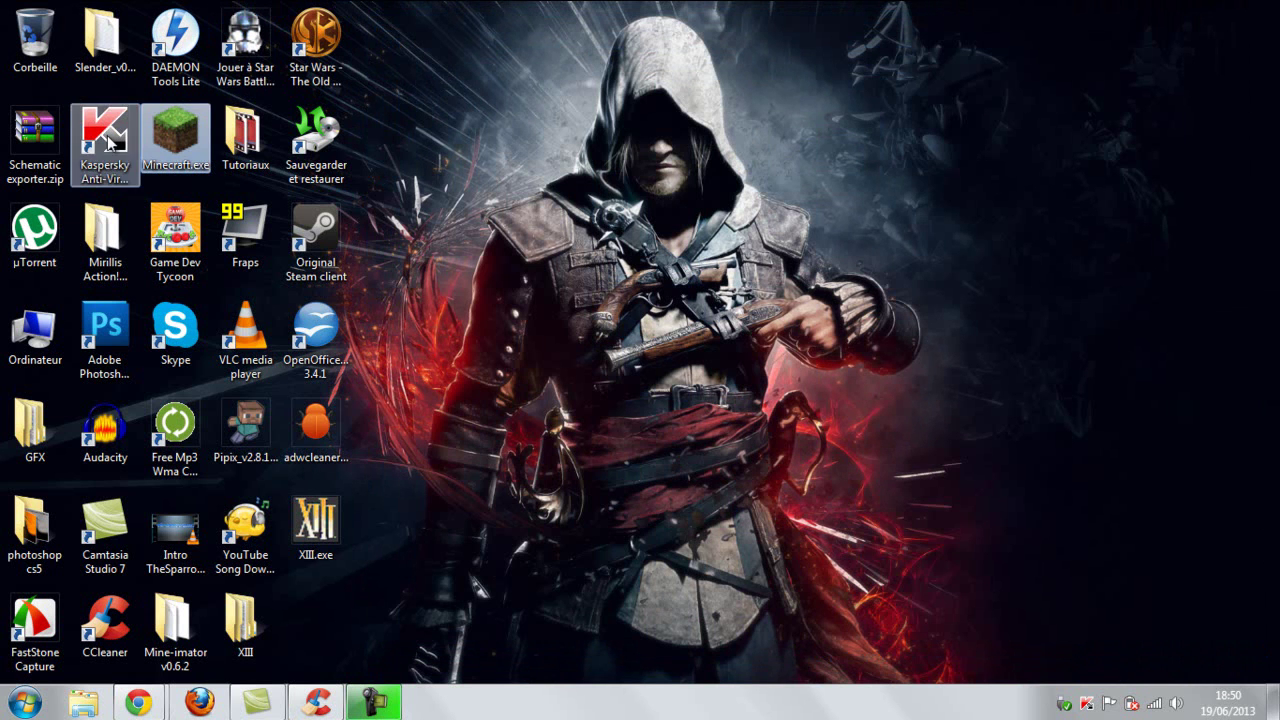
left_click(56, 132)
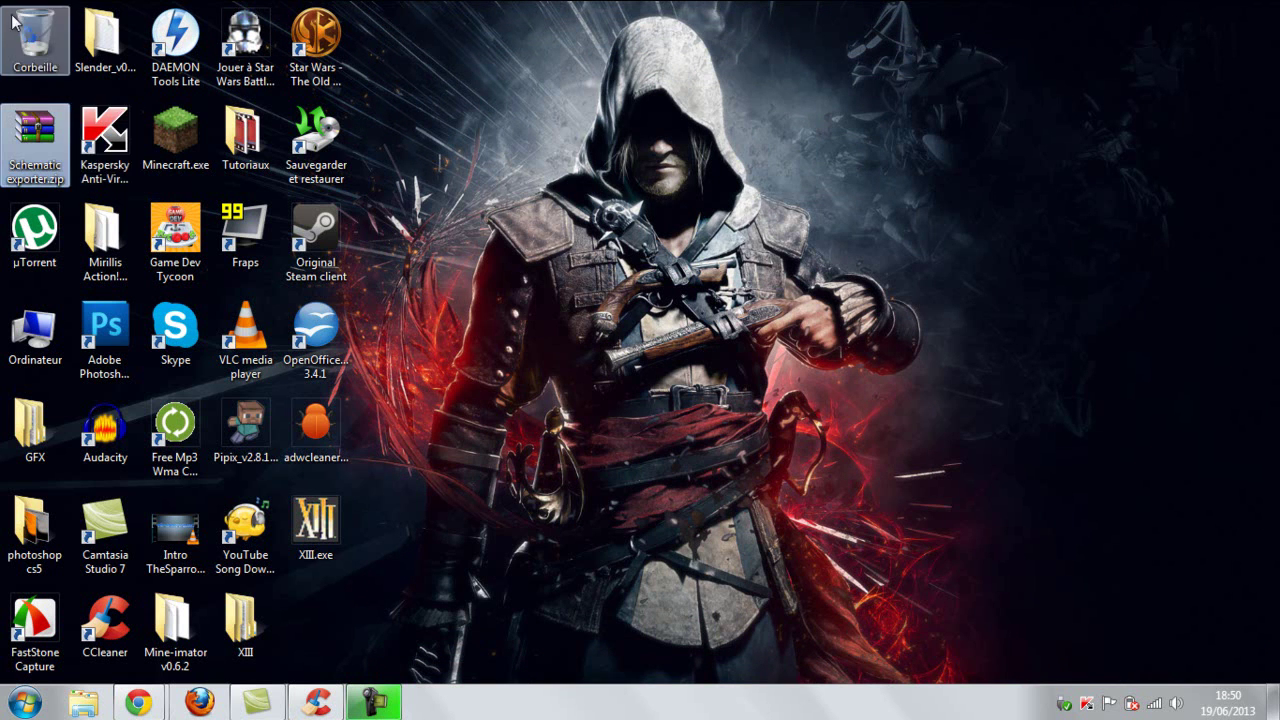
left_click(28, 28)
left_click(98, 28)
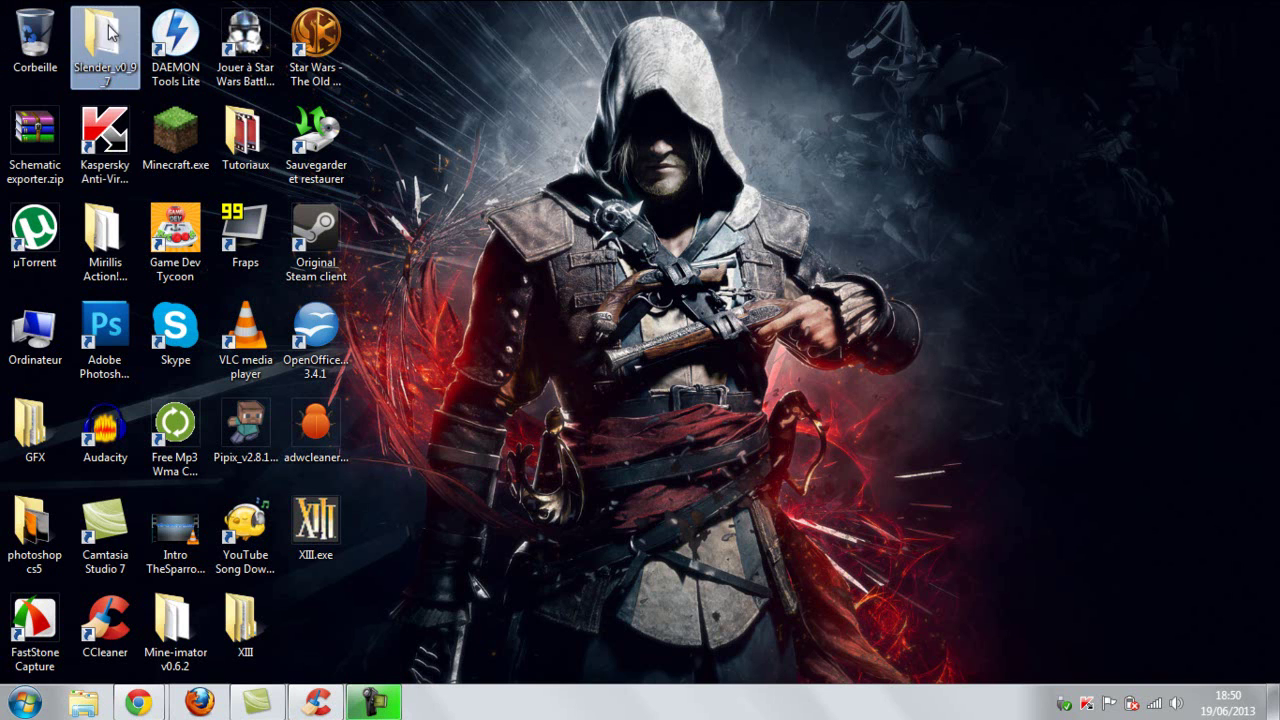
left_click(176, 36)
left_click(243, 26)
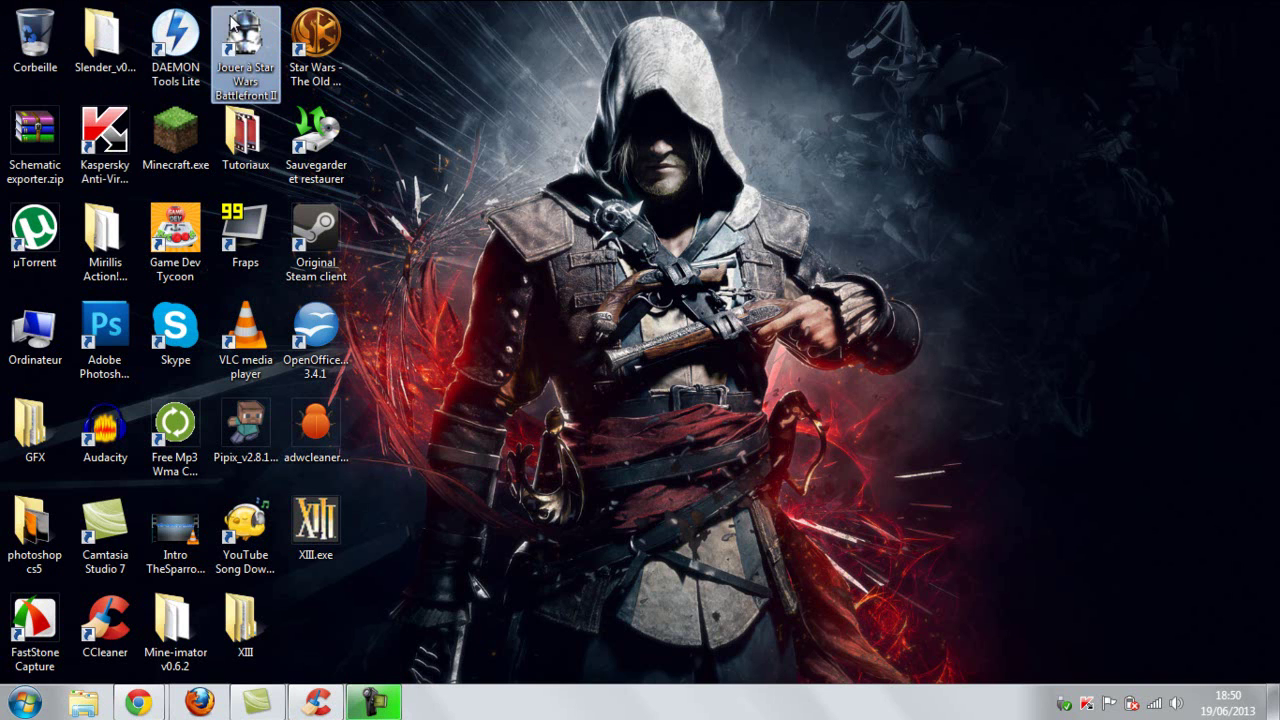
left_click(316, 35)
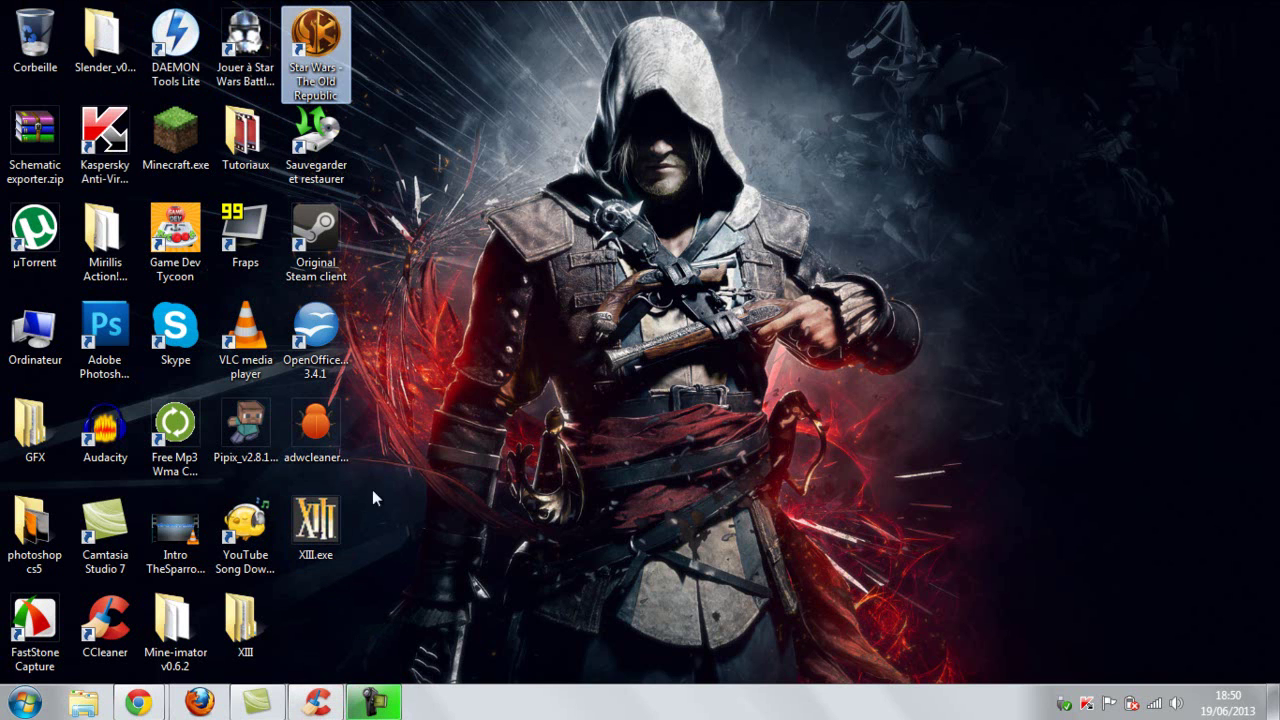
left_click(358, 17)
left_click_drag(363, 5, 1250, 660)
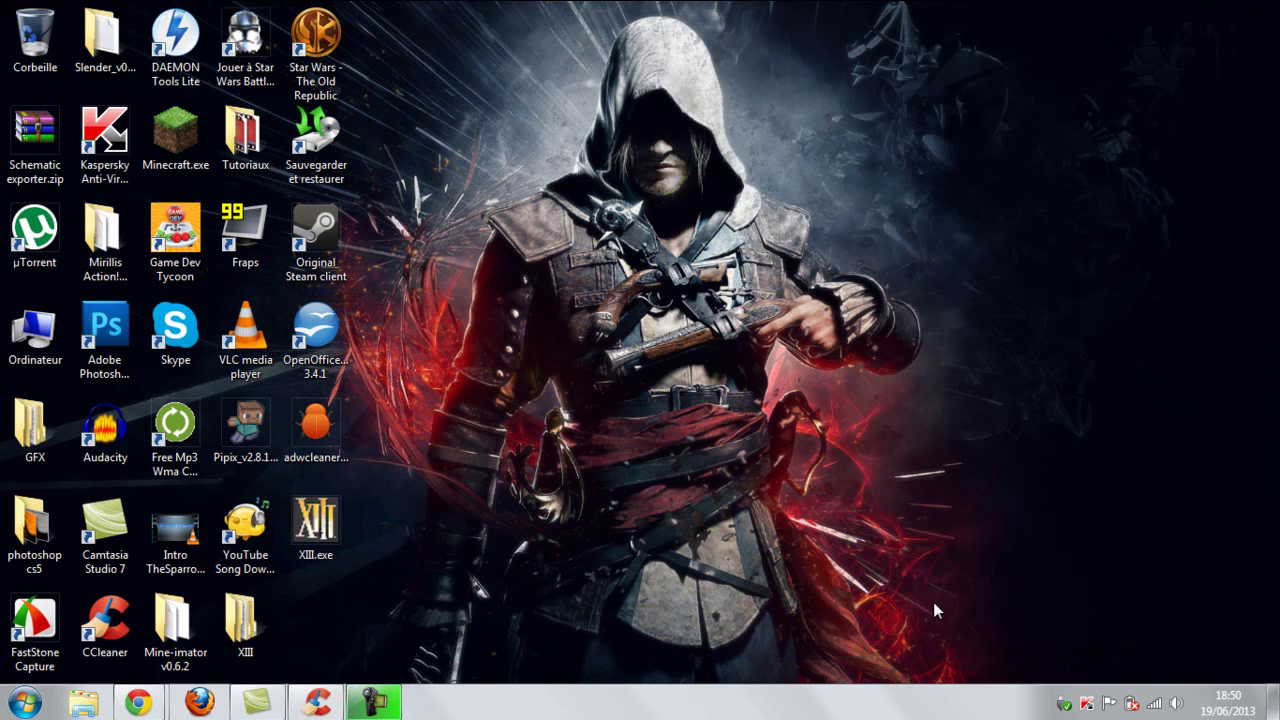
Step: Switch to CCleaner and look through the registry cleaner, the uninstall, startup, system restore and disk wiping tools, and the options
left_click(315, 708)
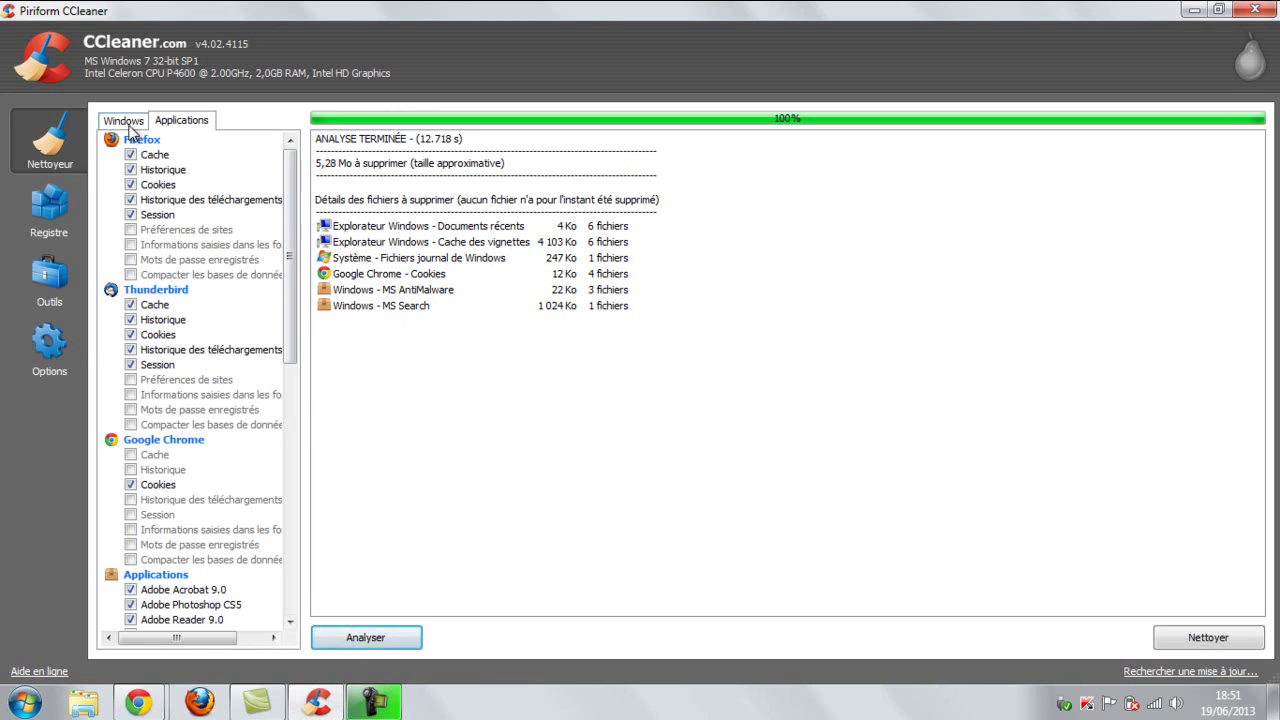
left_click(68, 205)
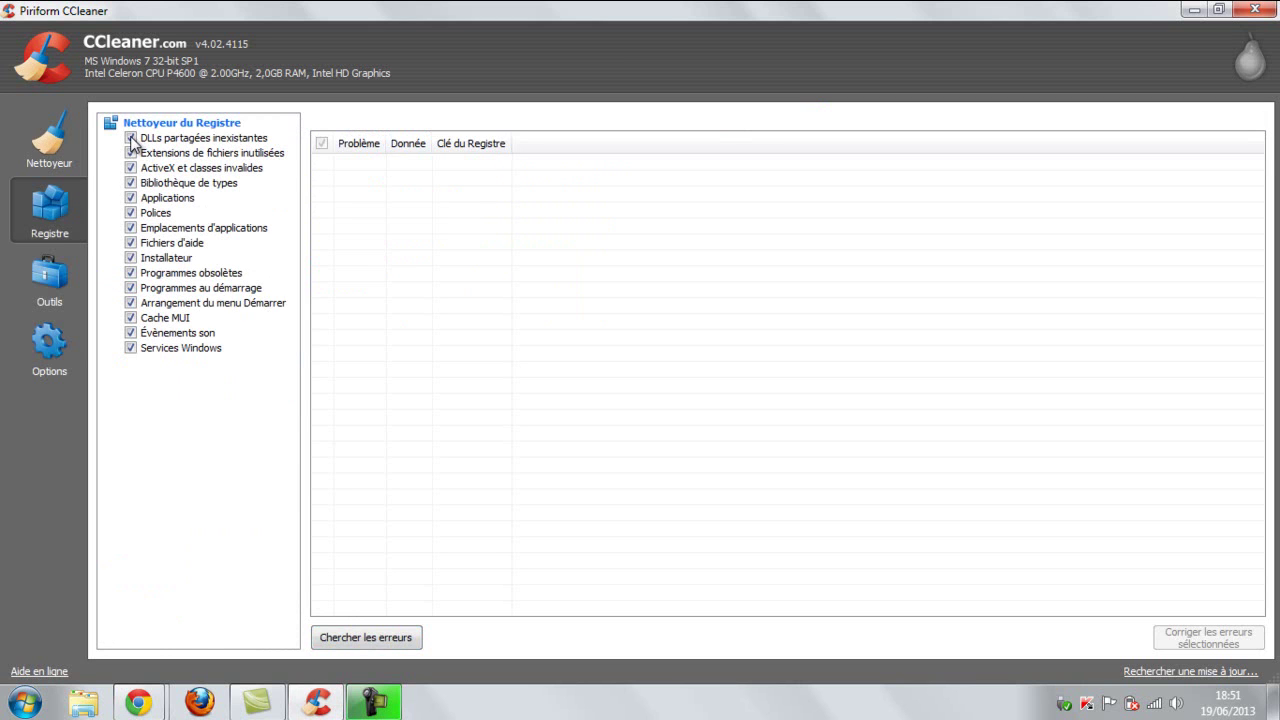
left_click(63, 280)
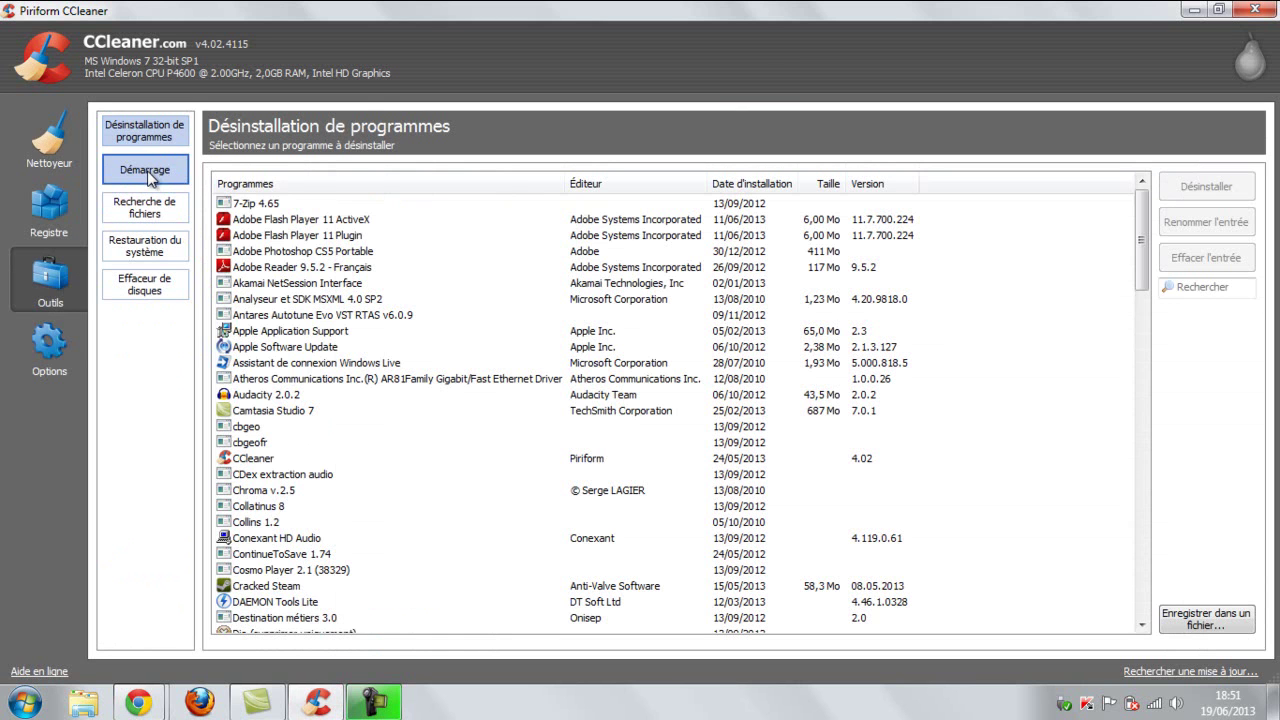
left_click(148, 172)
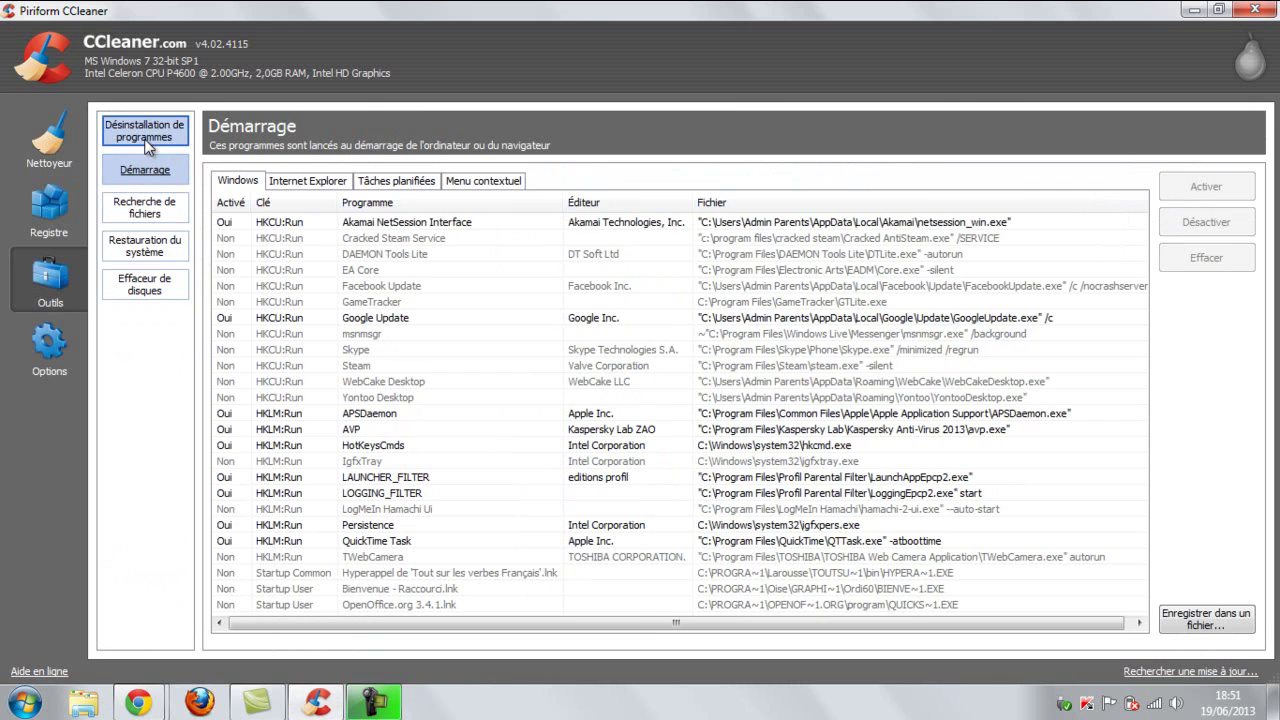
left_click(145, 140)
left_click(141, 246)
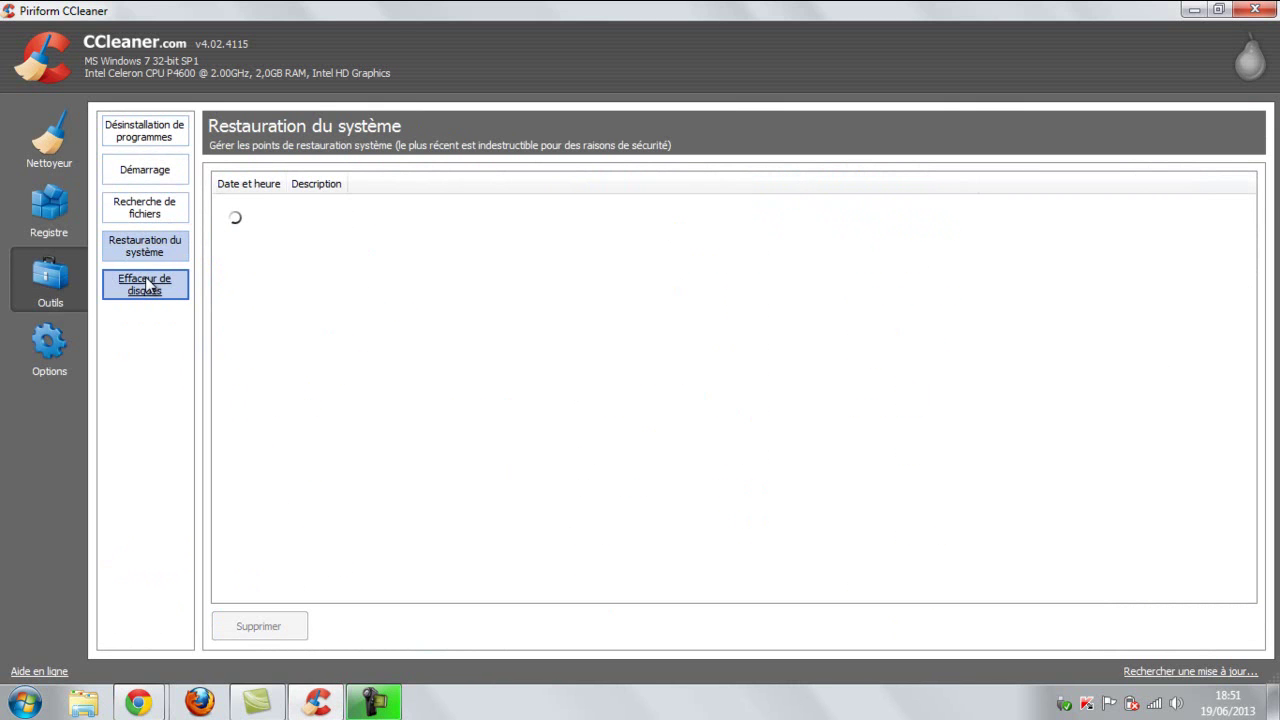
left_click(146, 286)
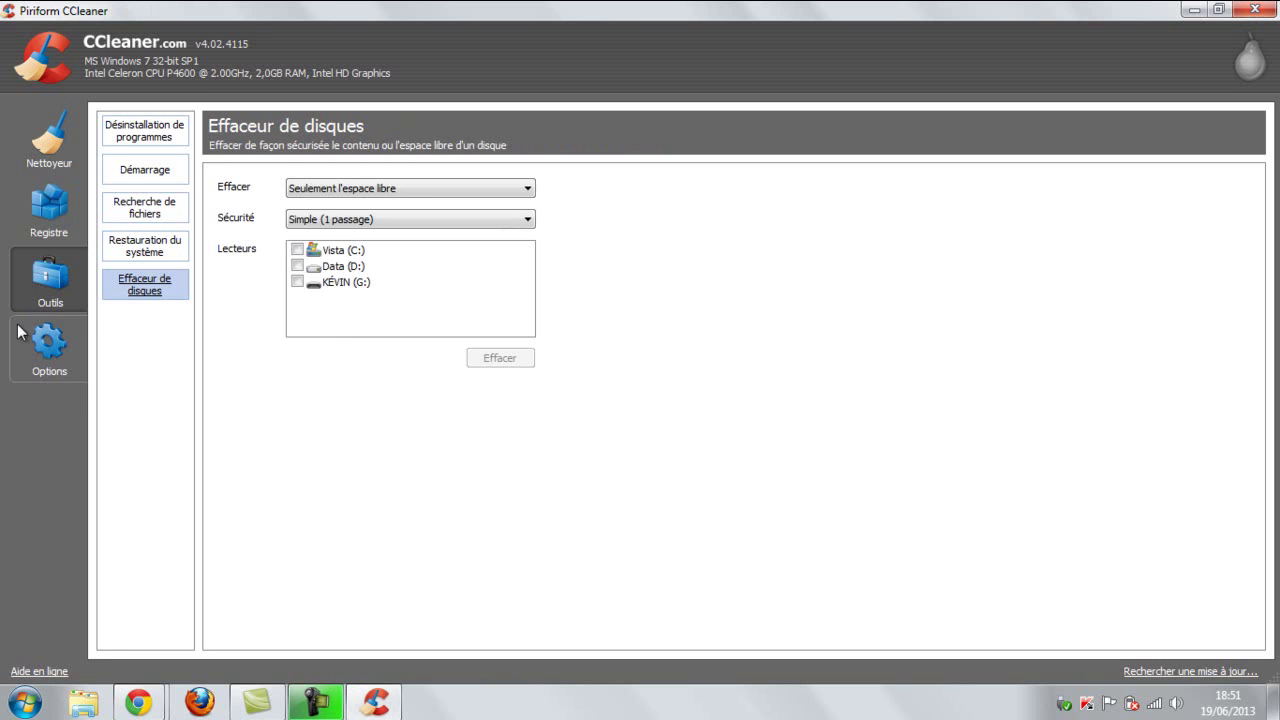
left_click(49, 345)
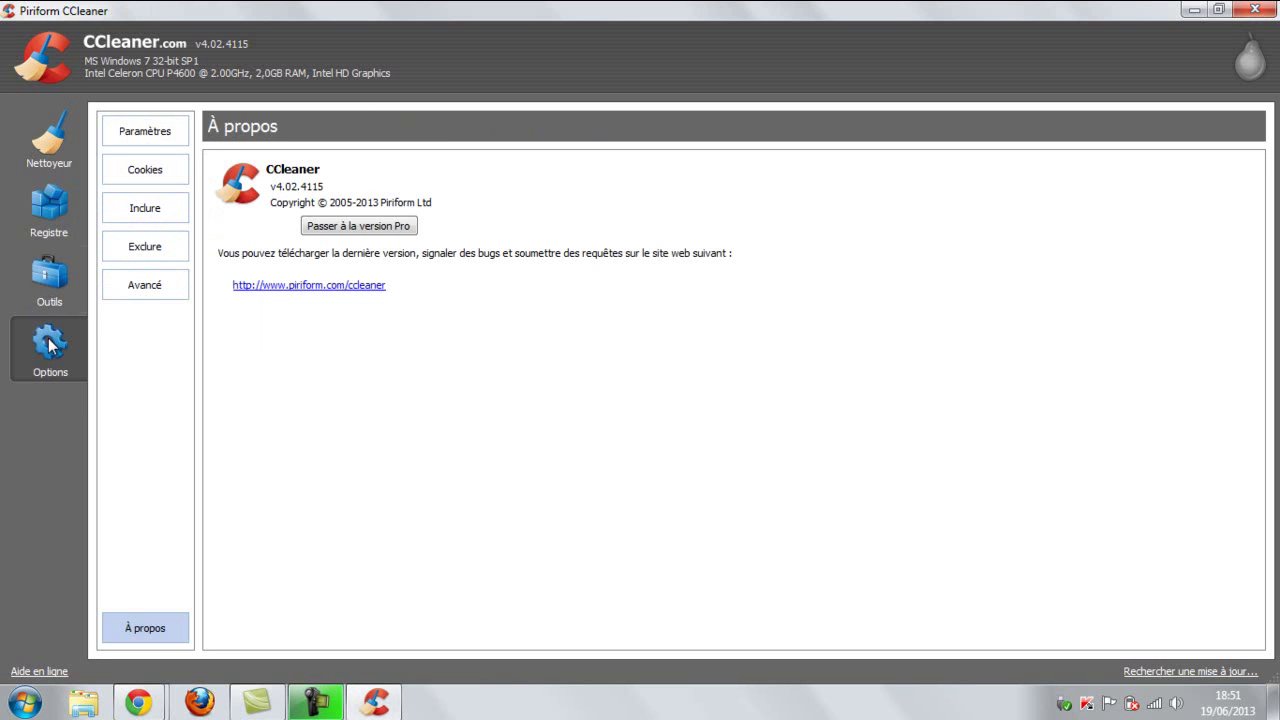
left_click(49, 215)
Step: Review which Windows and application items are selected for cleaning in CCleaner's Nettoyeur section
left_click(50, 150)
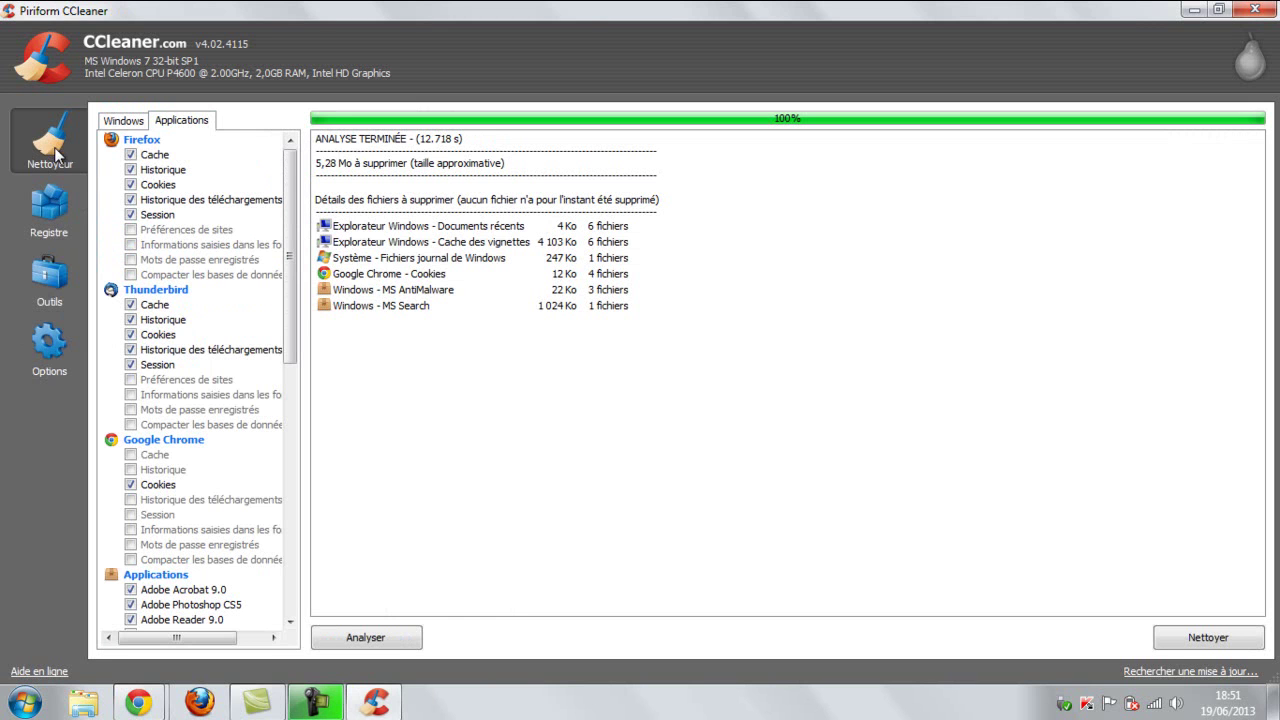
mouse_move(293, 166)
left_mouse_down()
mouse_move(270, 416)
mouse_move(267, 196)
mouse_move(288, 206)
mouse_move(288, 257)
mouse_move(297, 150)
left_mouse_up()
left_click(123, 120)
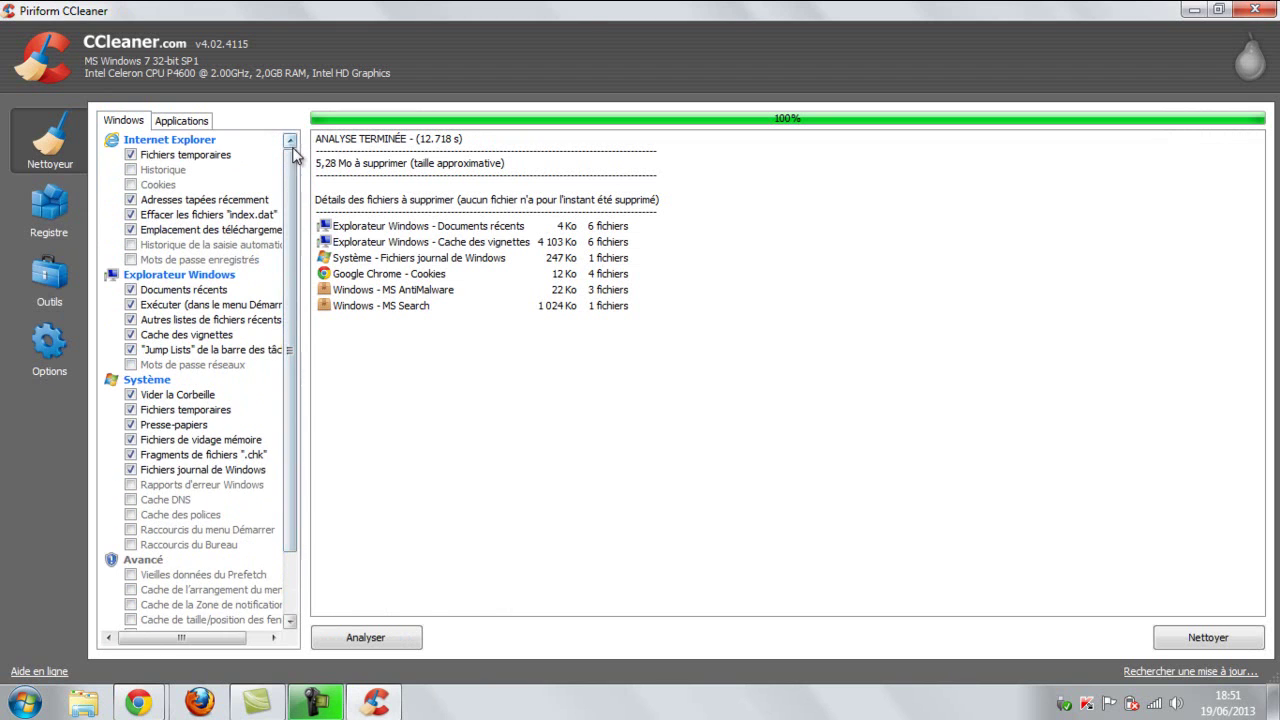
left_click_drag(286, 195, 304, 163)
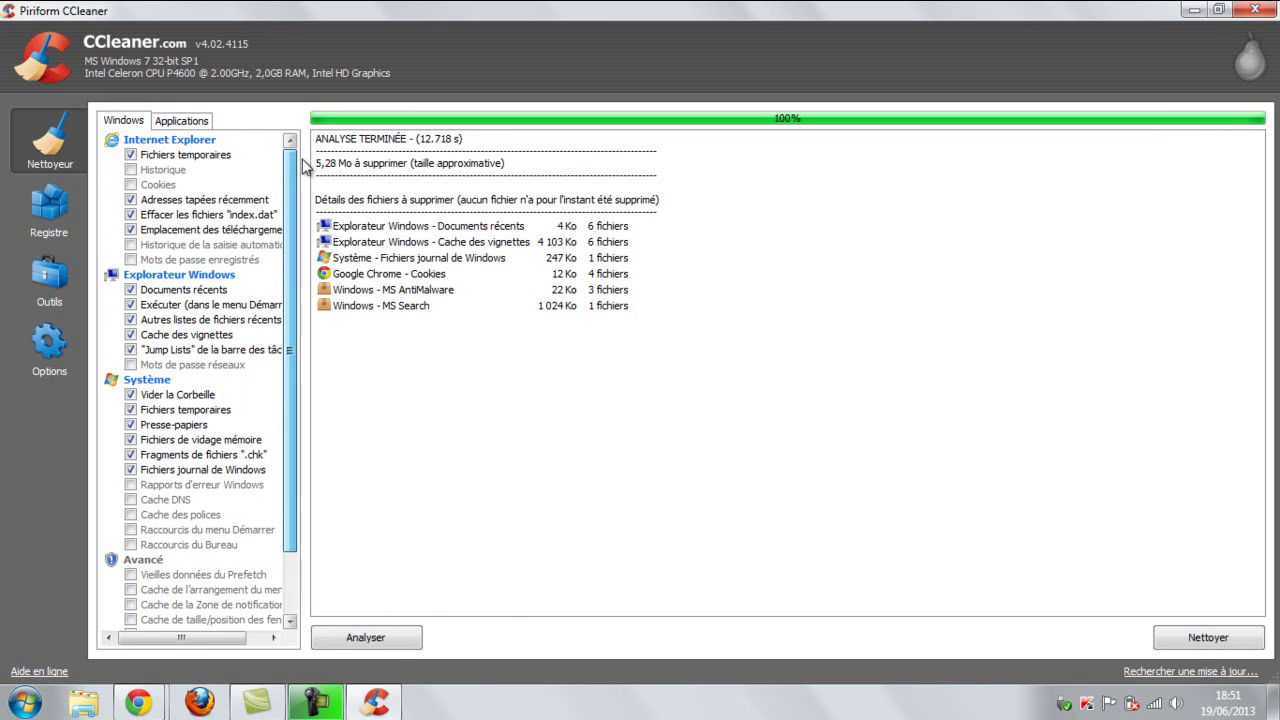
scroll(156, 300, "down", 2)
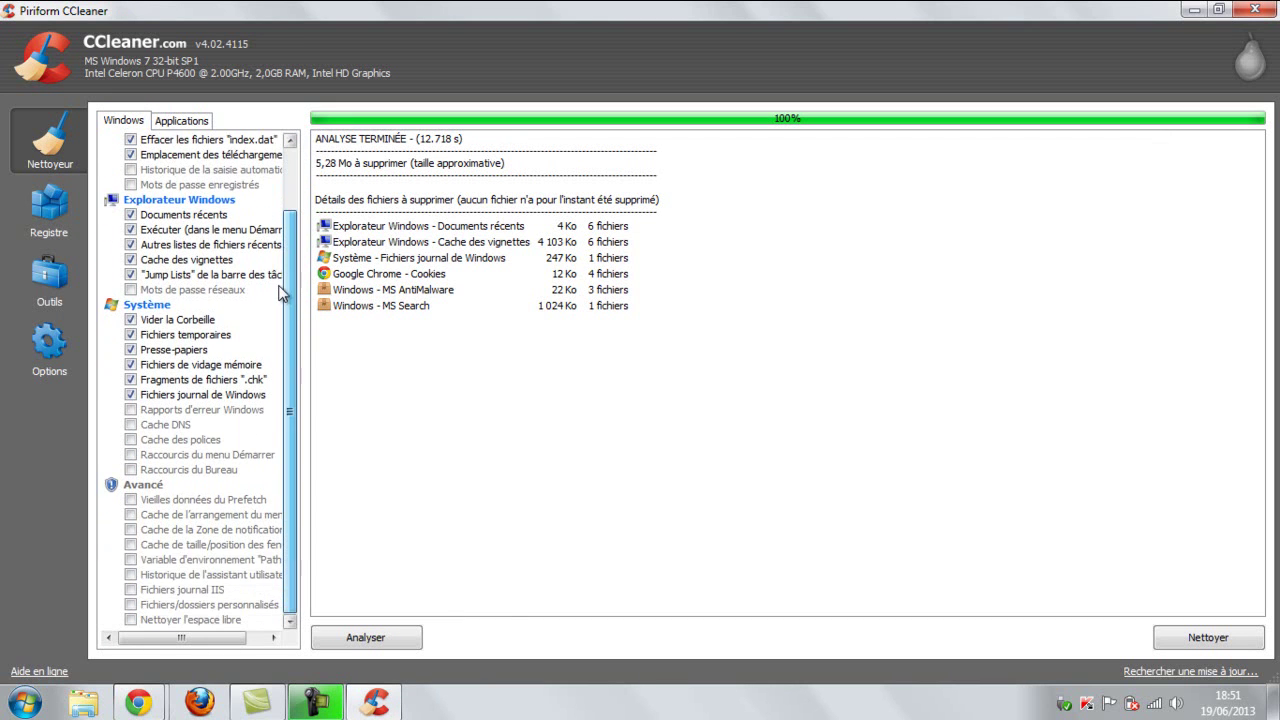
left_click_drag(295, 322, 305, 240)
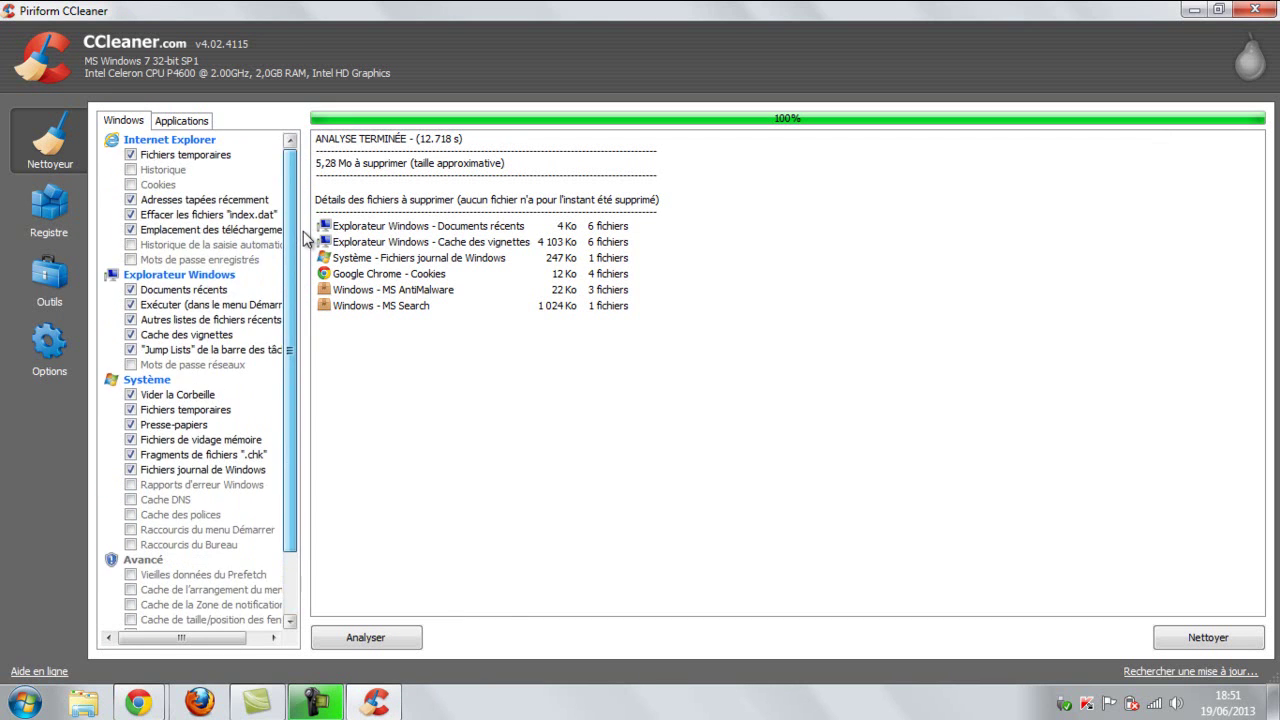
left_click(183, 122)
left_click_drag(287, 200, 280, 292)
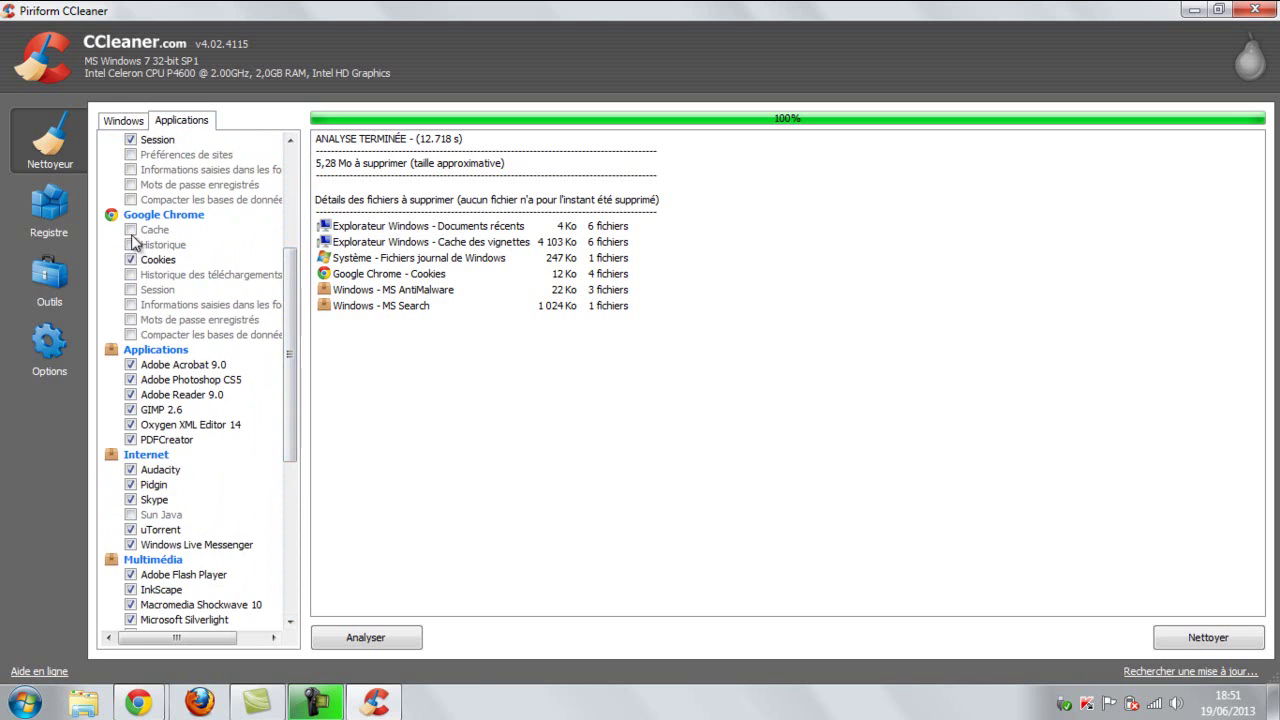
left_click_drag(288, 292, 276, 430)
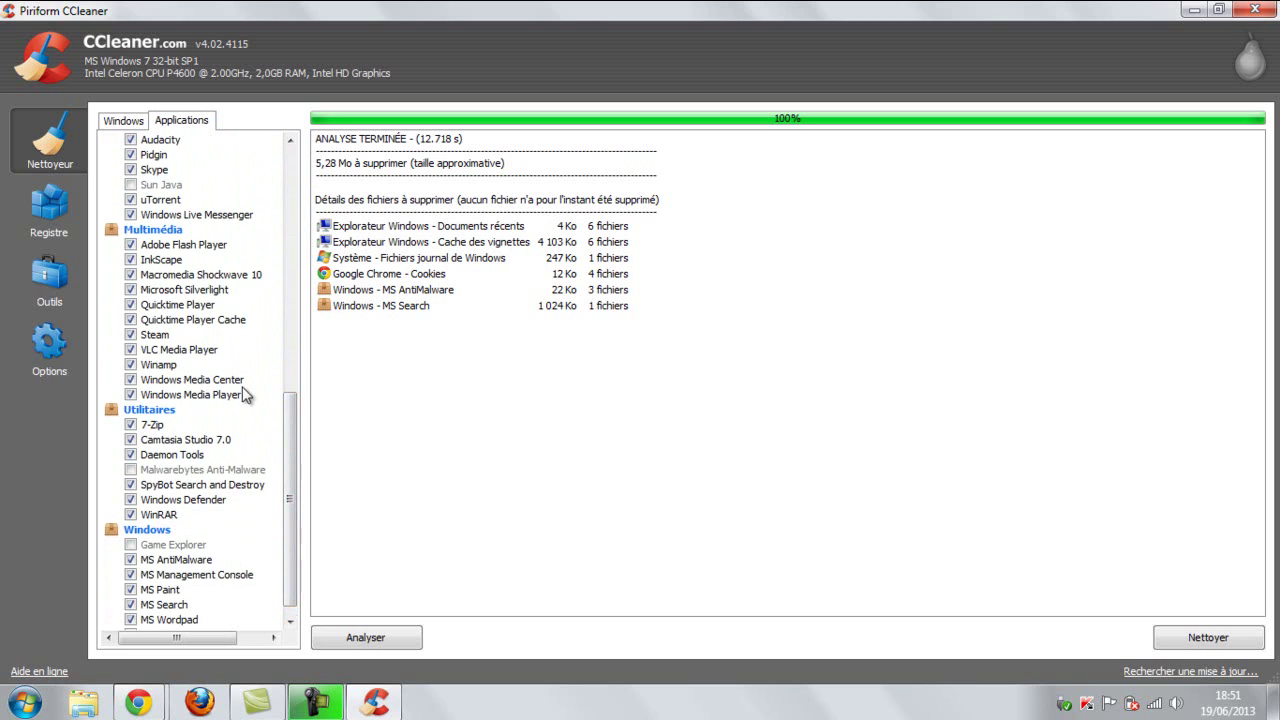
left_click_drag(288, 436, 285, 448)
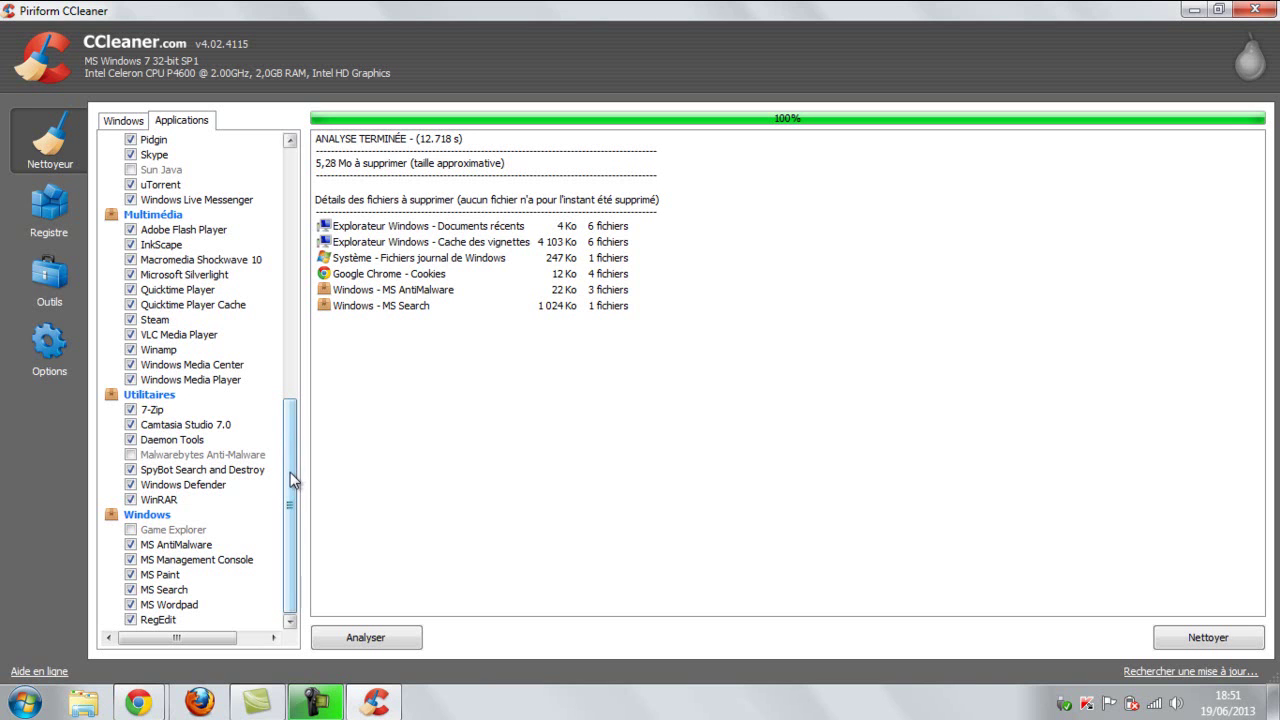
left_click_drag(293, 492, 328, 200)
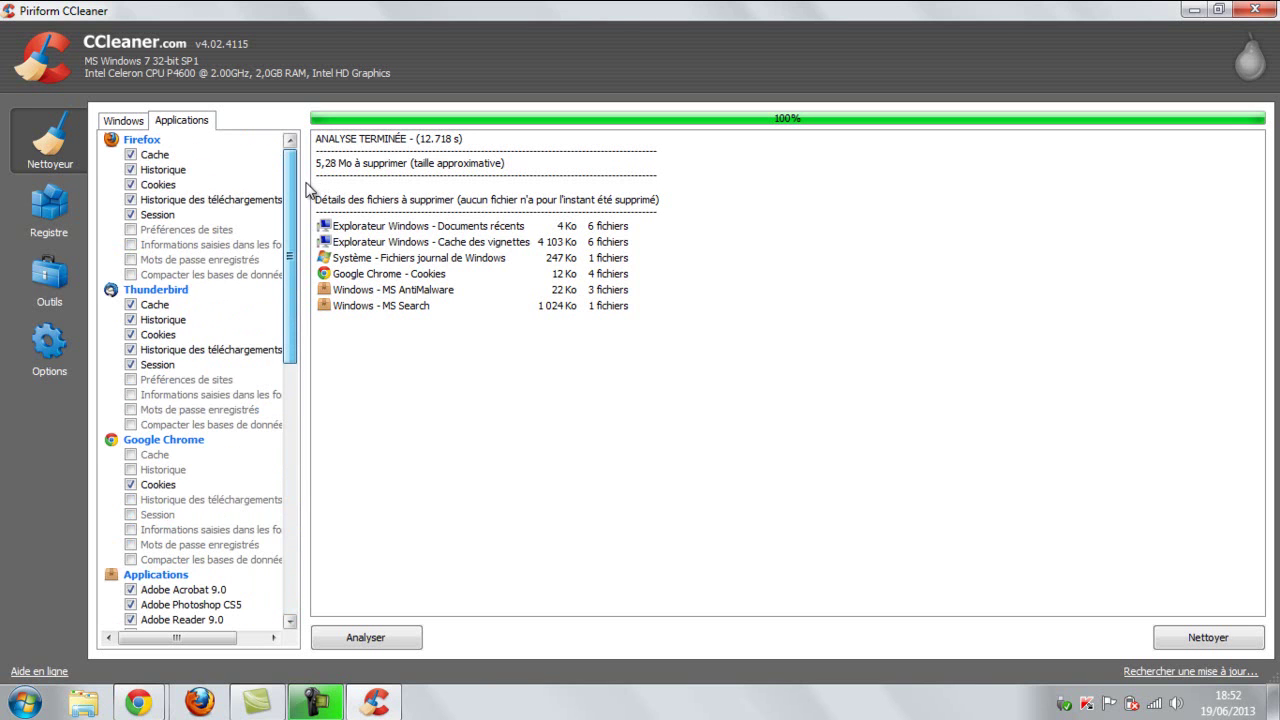
left_click_drag(295, 212, 250, 320)
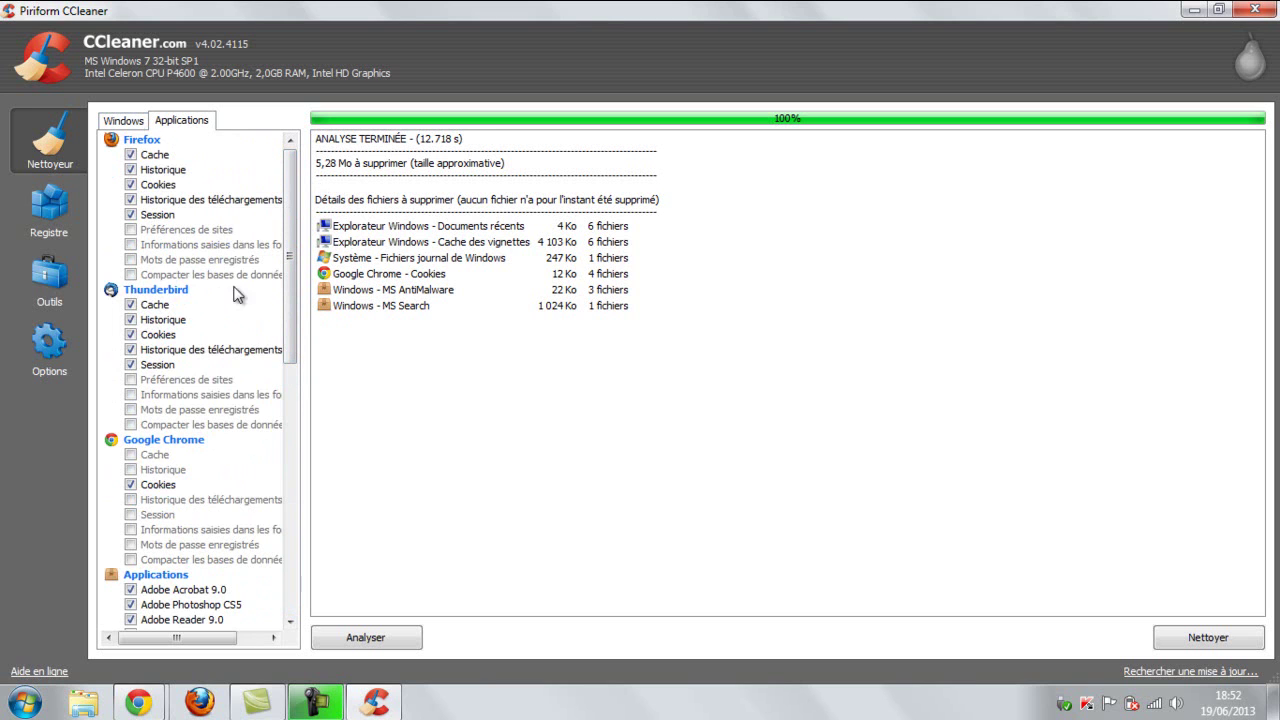
Step: Analyse the system with the current cleaning selection and permanently delete the listed files
left_click(358, 638)
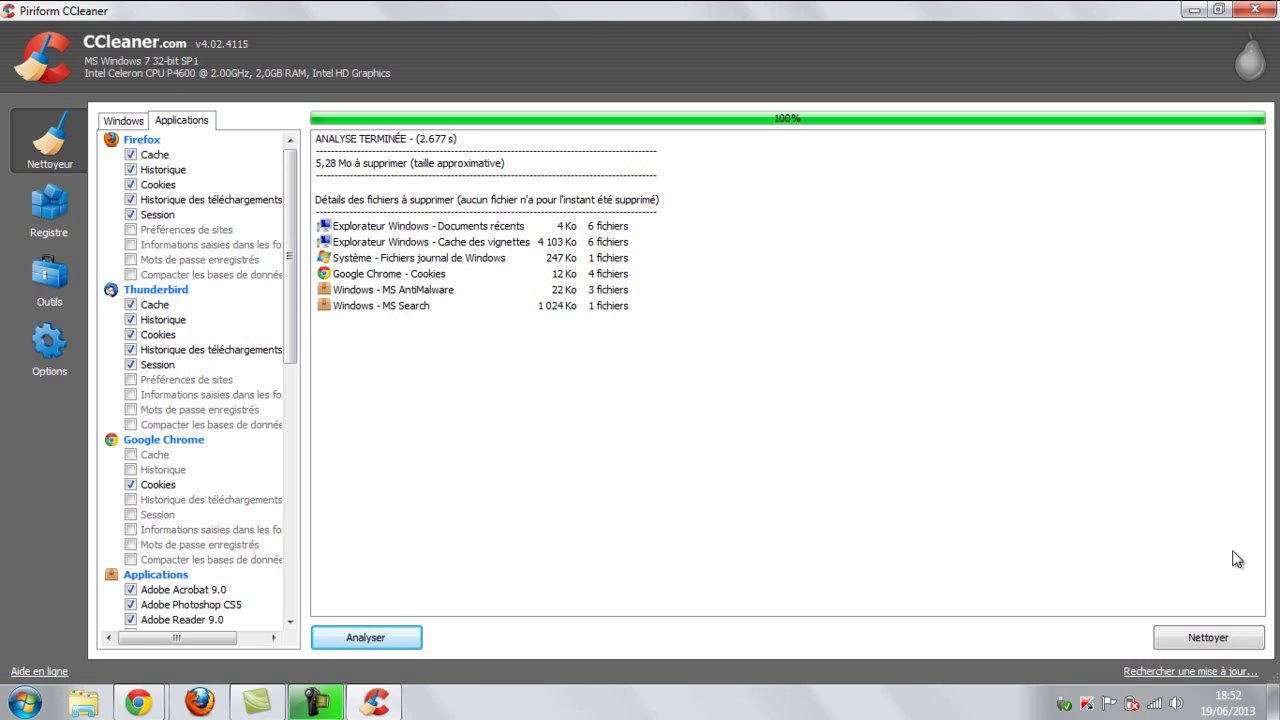
left_click(1208, 640)
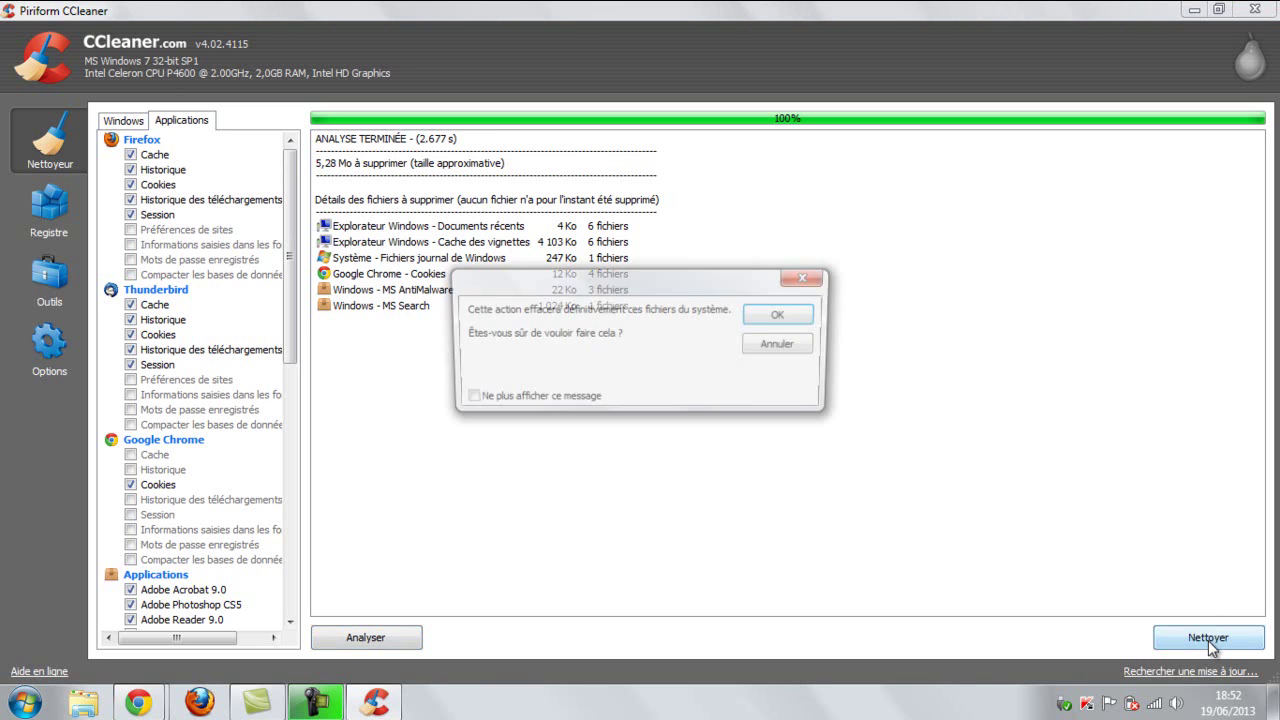
left_click(763, 318)
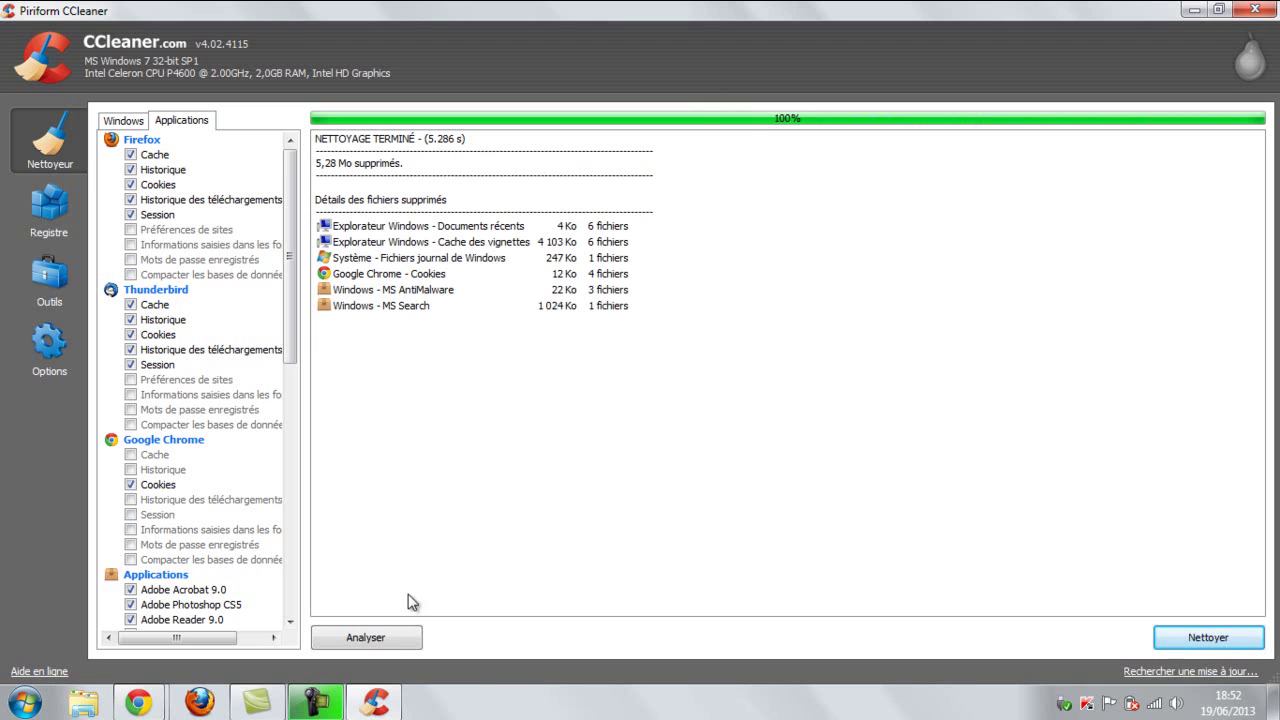
left_click(423, 165)
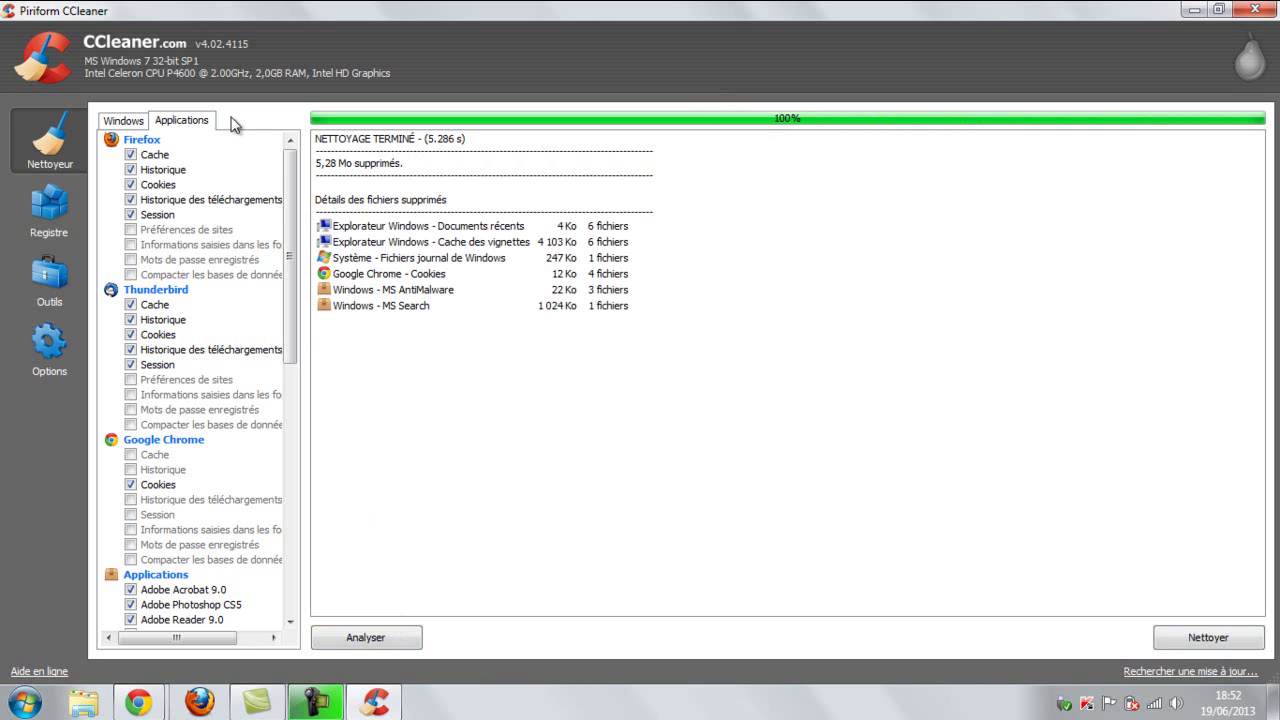
Step: Glance again at the Windows cleaning list, Registre and Outils sections, and close CCleaner
left_click(123, 121)
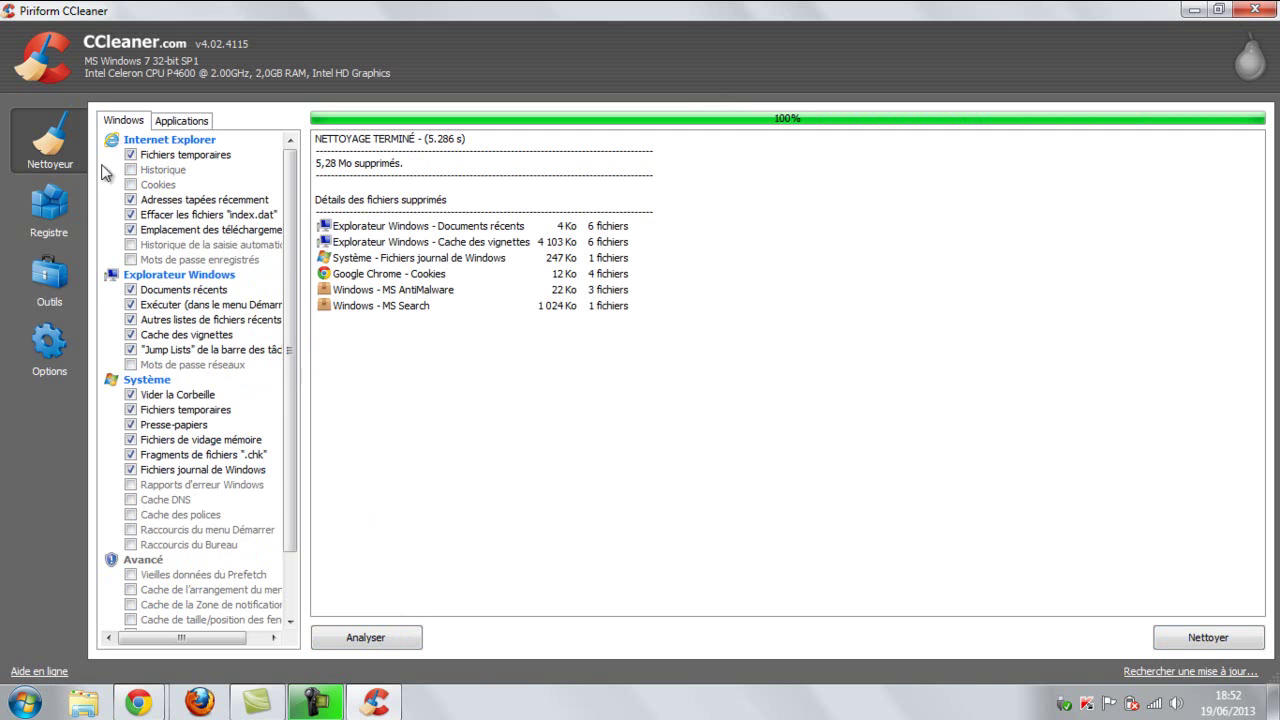
left_click(49, 212)
left_click(49, 282)
left_click(49, 142)
left_click(1253, 10)
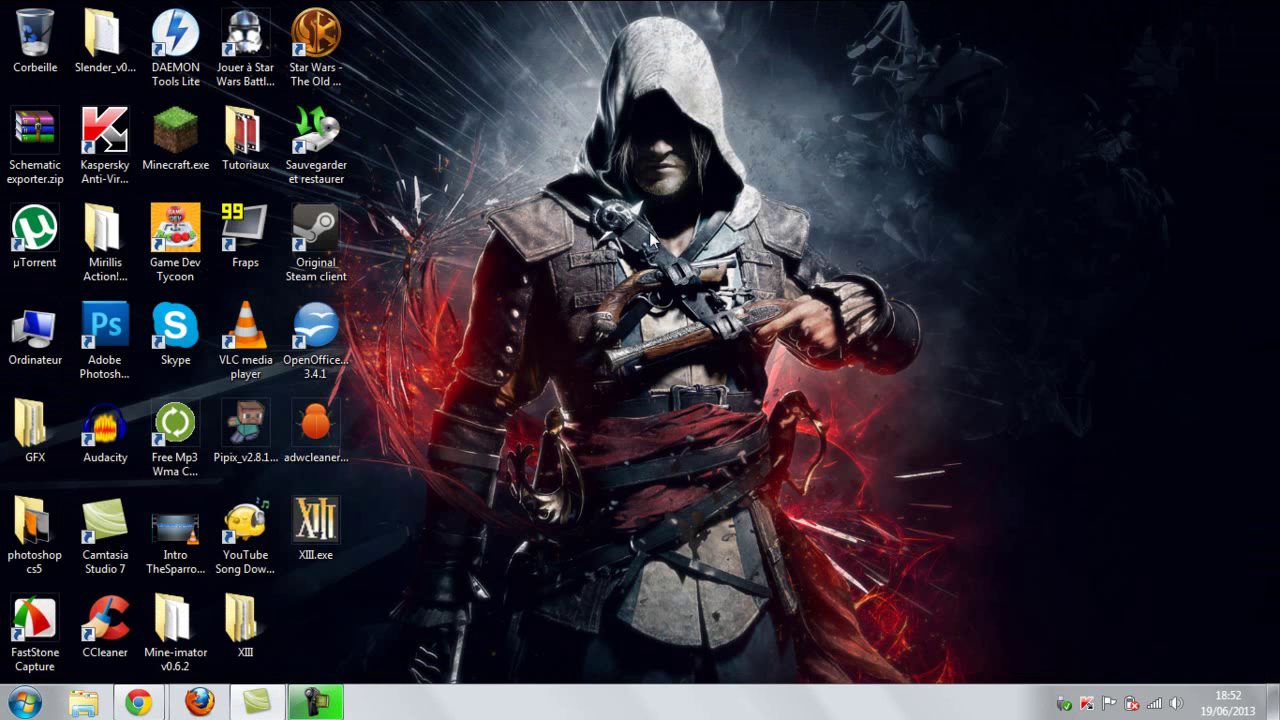
Step: Launch AdwCleaner from the desktop and decline opening the download page for version 2.302
double_click(316, 424)
left_click(712, 369)
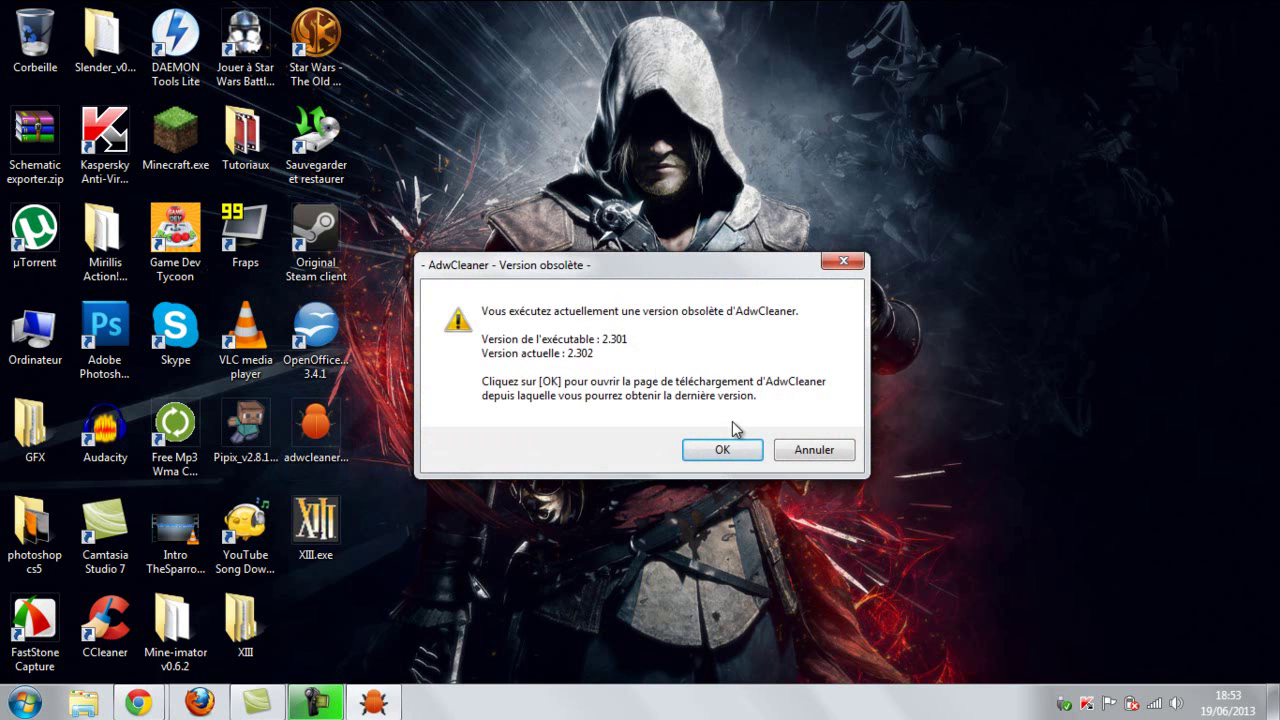
left_click(814, 452)
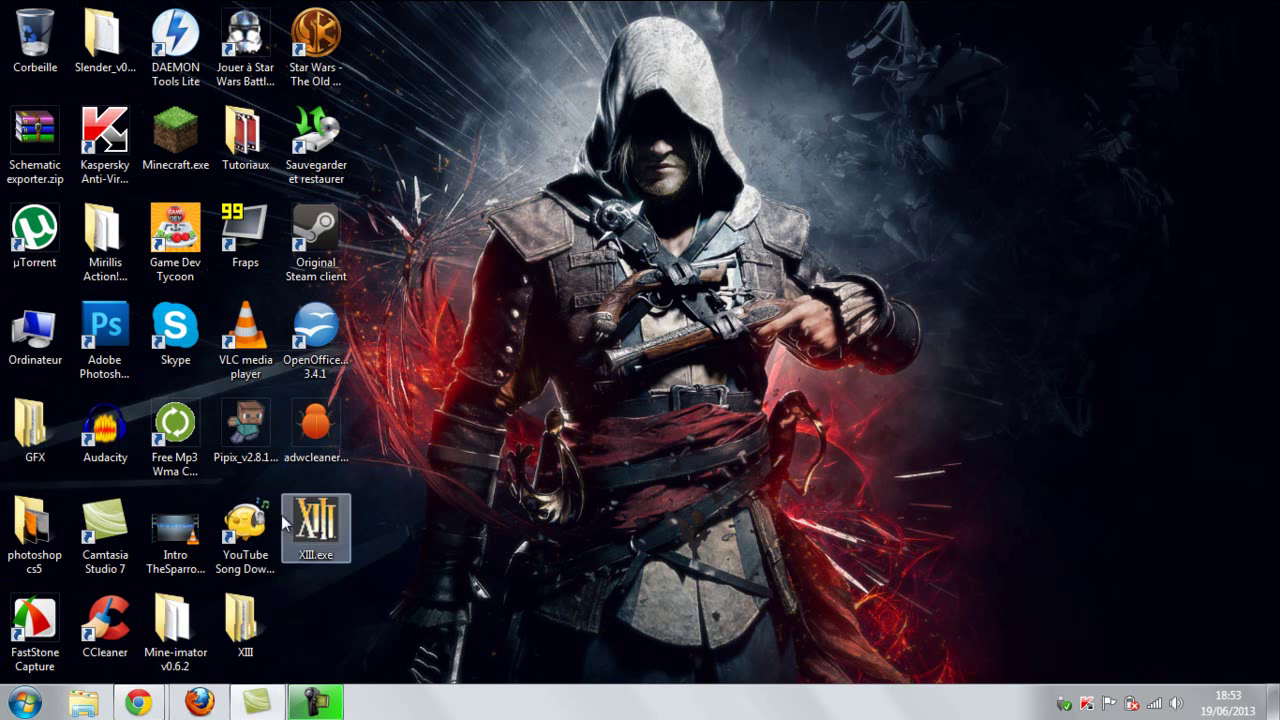
Step: Start an AdwCleaner search (Recherche) for adware and reposition its window near the middle of the desktop
left_click_drag(546, 208, 543, 41)
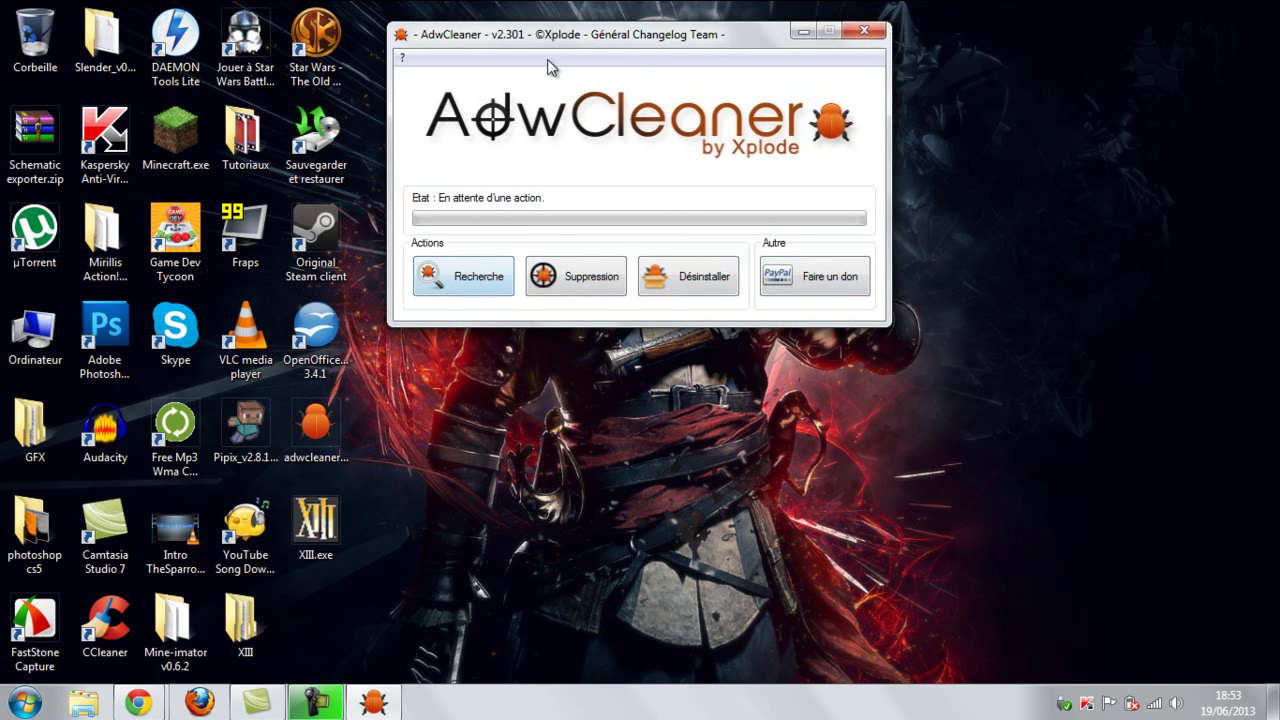
left_click(455, 289)
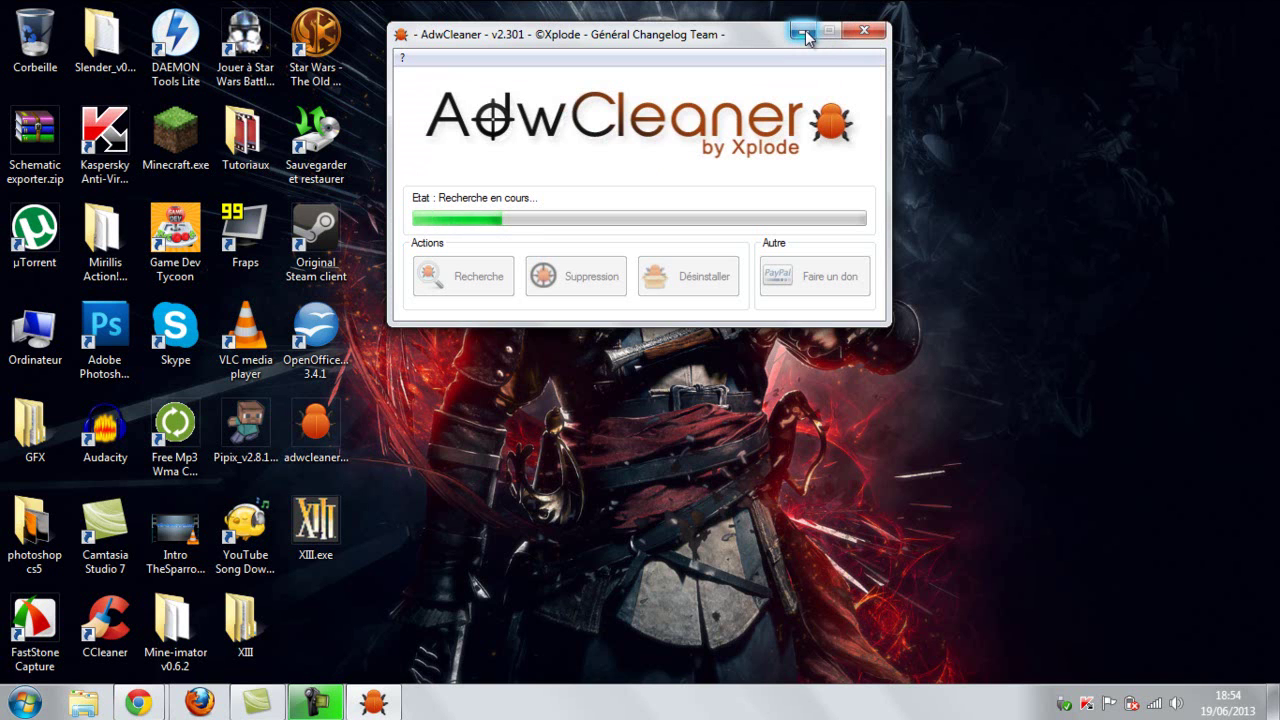
left_click_drag(733, 35, 781, 156)
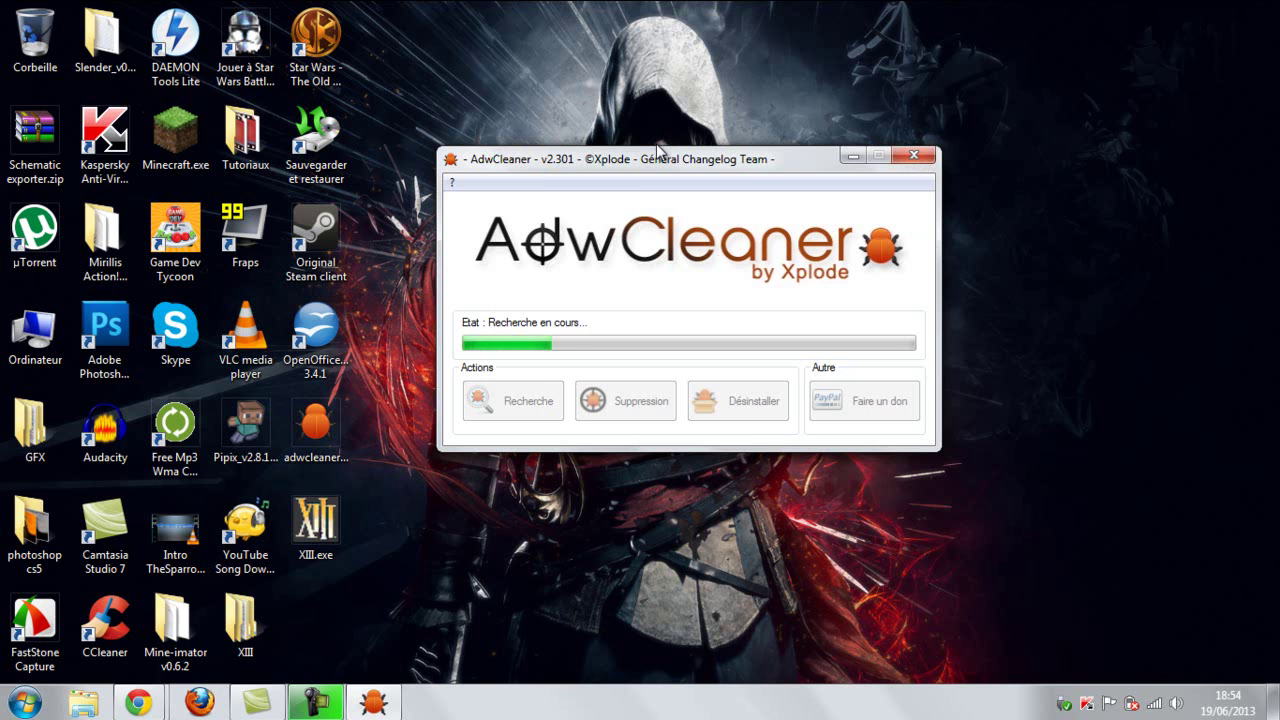
Step: Open the Windows Task Manager and try to force the AdwCleaner v2.301 application to end immediately
key("alt")
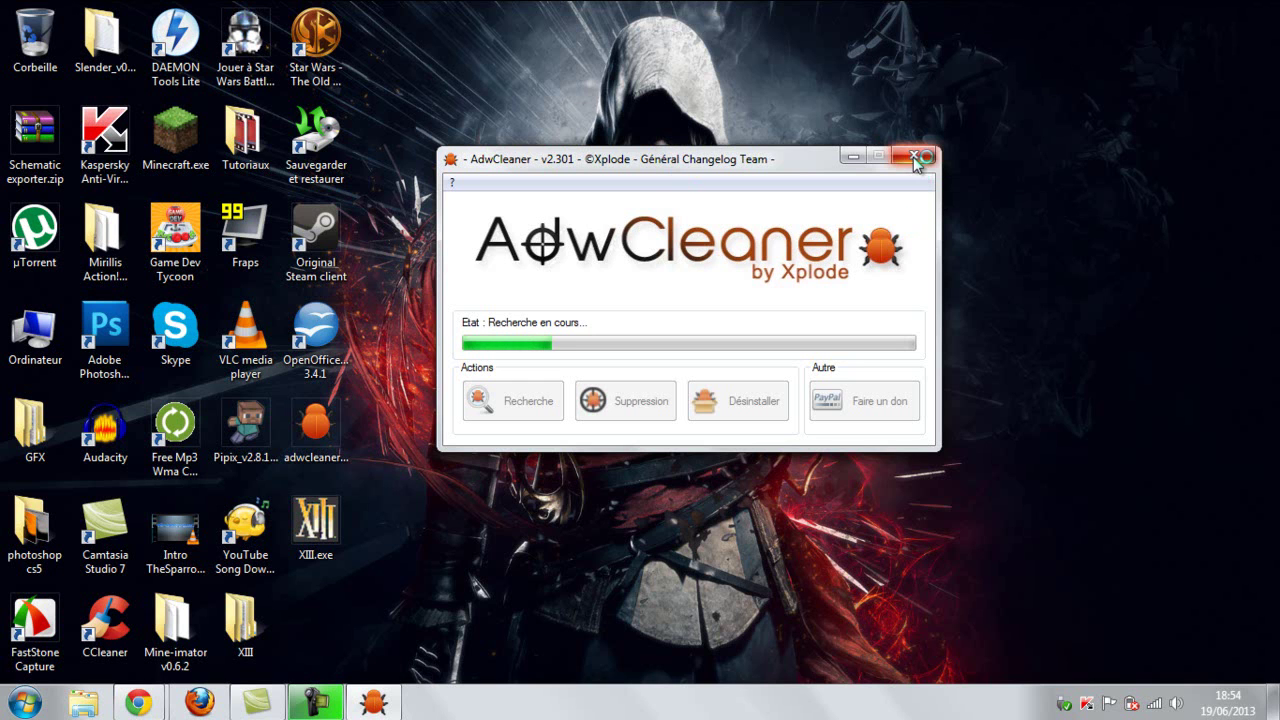
left_click(668, 165)
key("ctrl+shift+Escape")
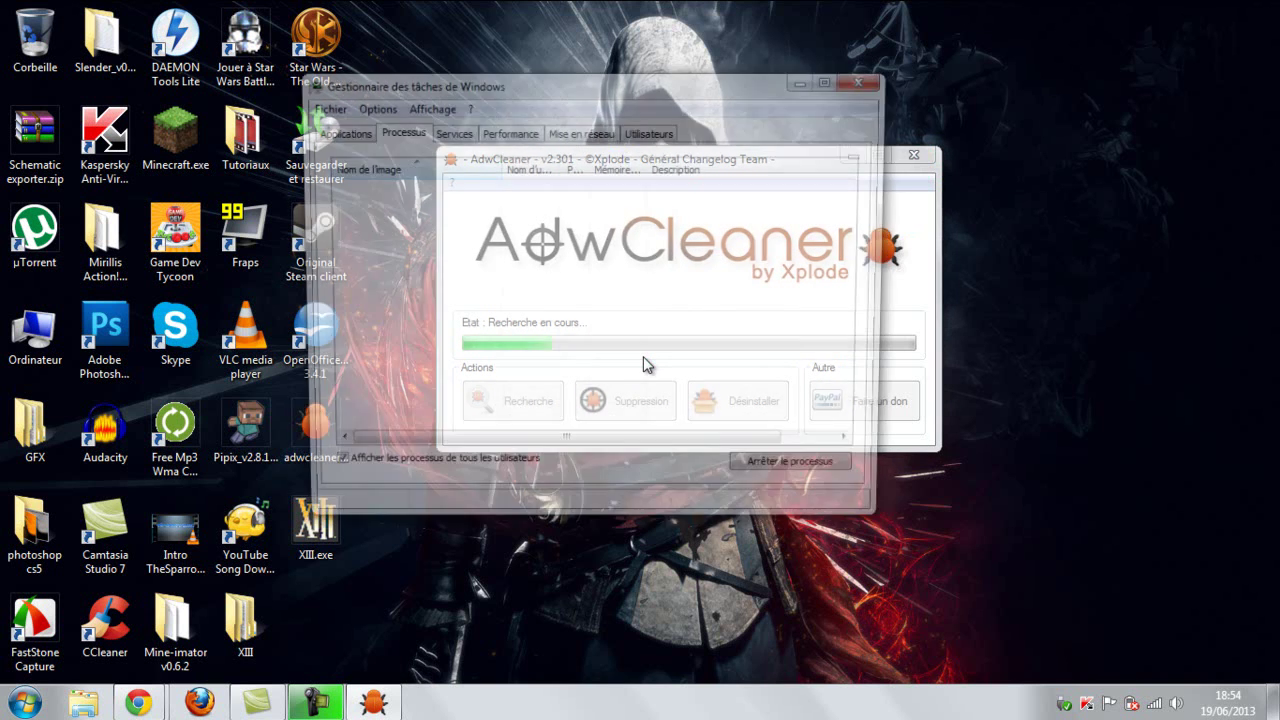
left_click(360, 132)
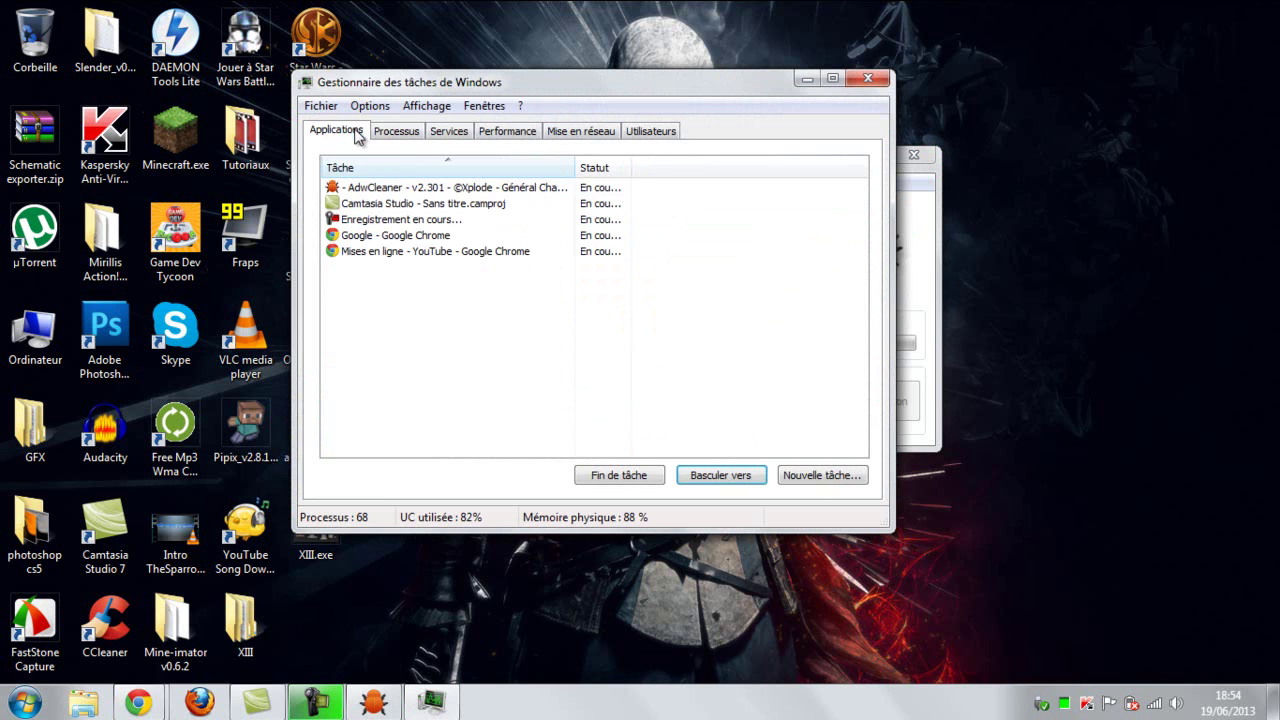
left_click(372, 188)
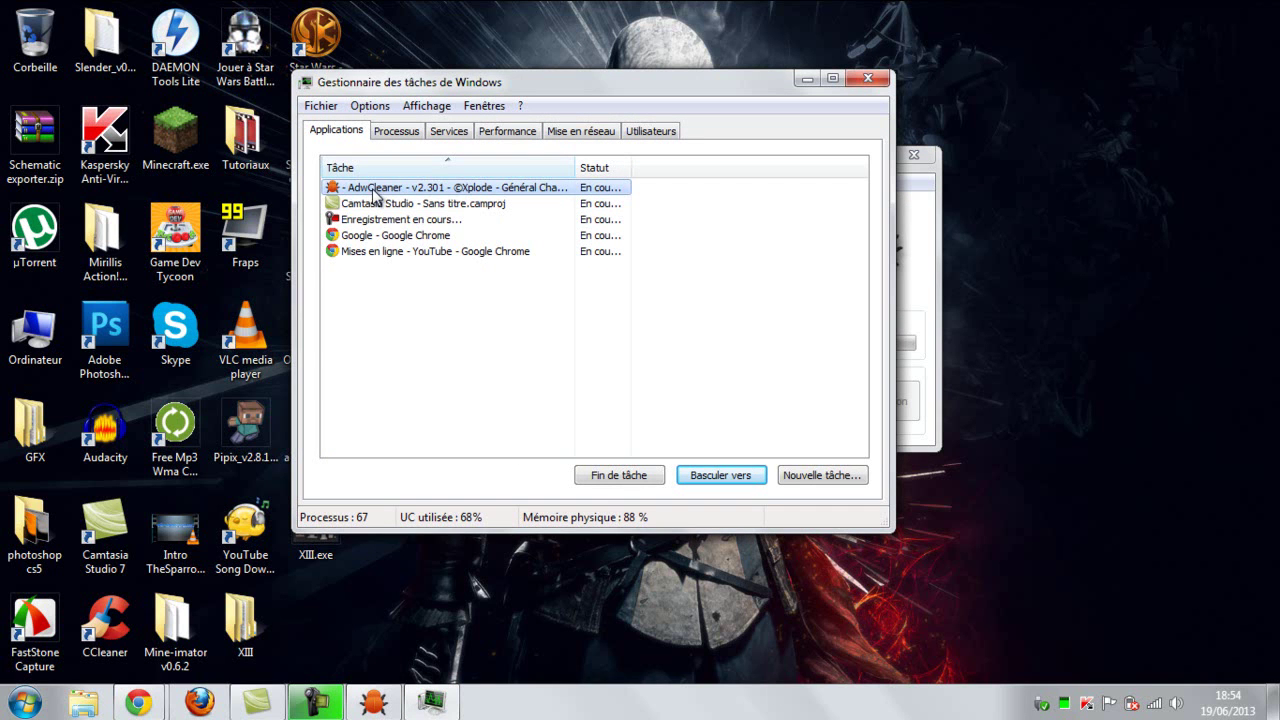
left_click(600, 477)
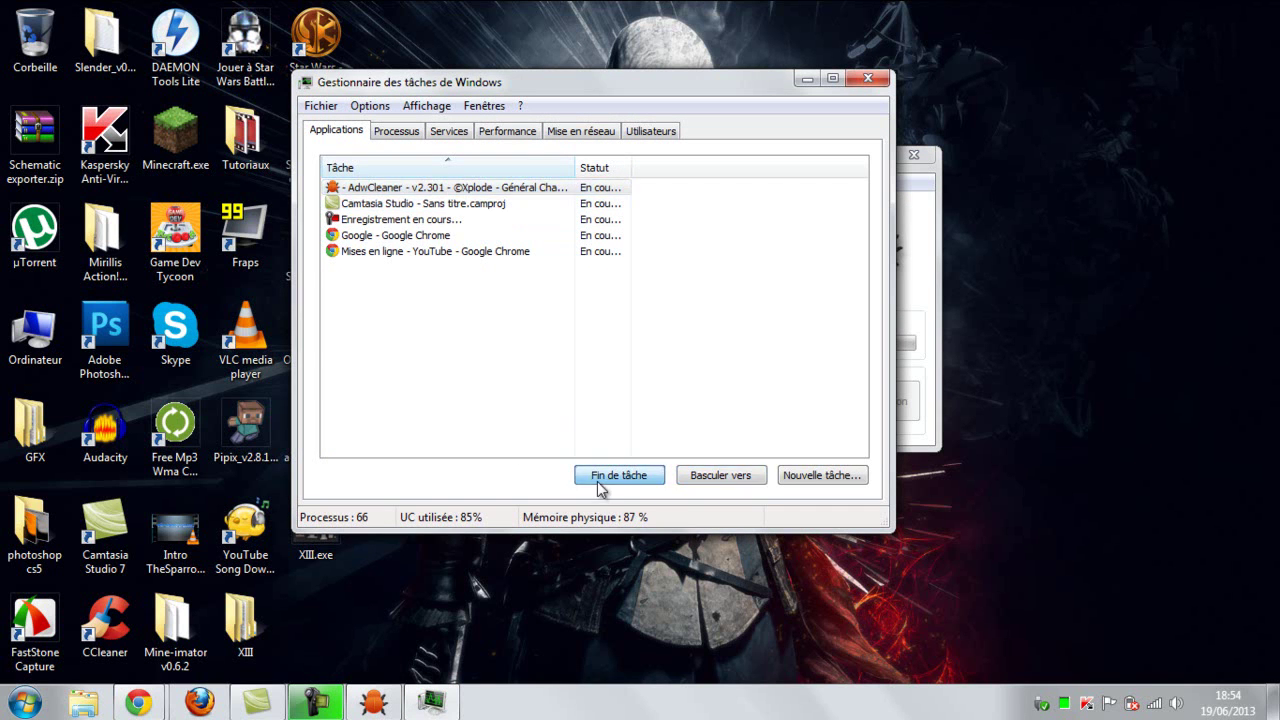
left_click(624, 476)
left_click(624, 476)
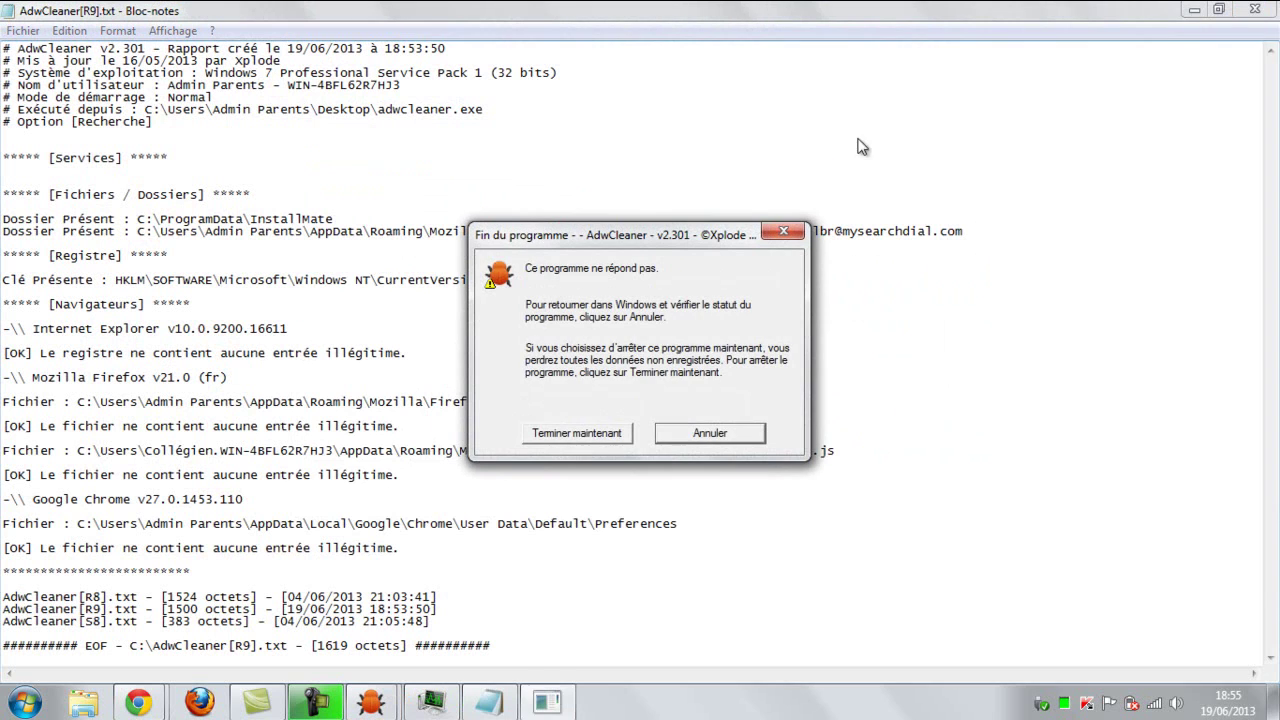
left_click(576, 433)
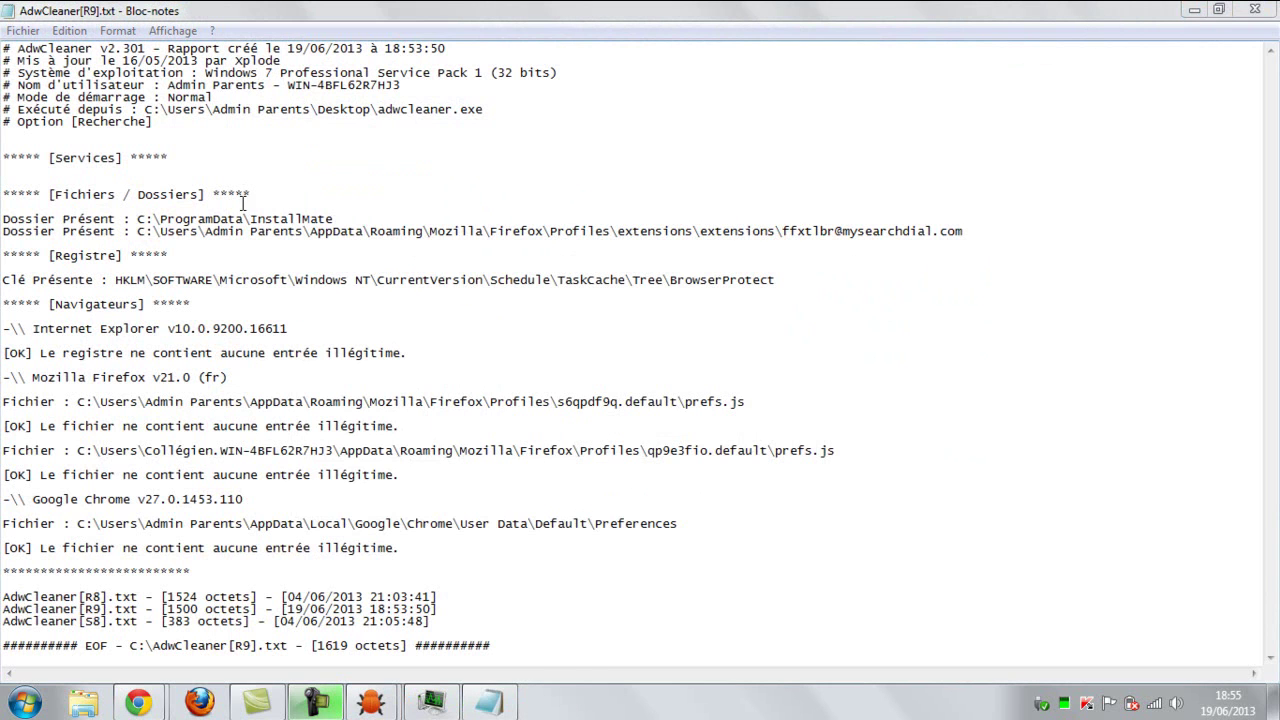
Step: Close the AdwCleaner[R9].txt search report and minimise the Task Manager
left_click(232, 262)
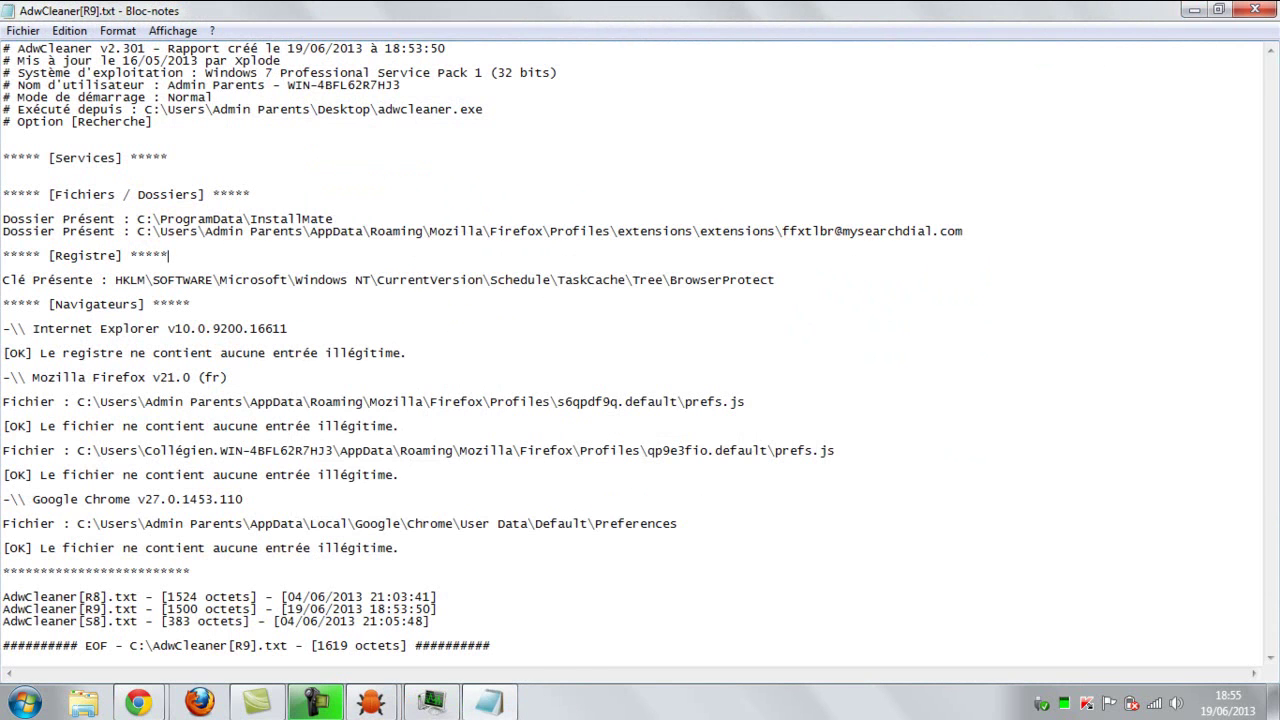
left_click(1254, 9)
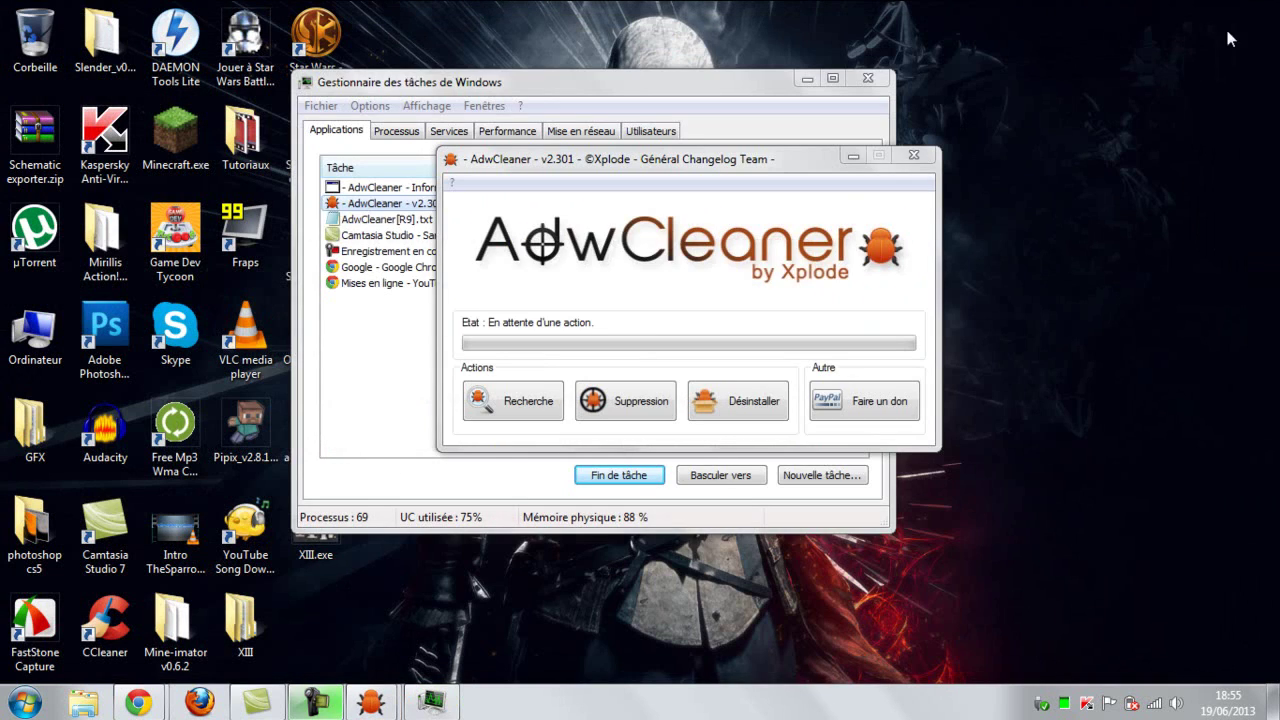
left_click(810, 79)
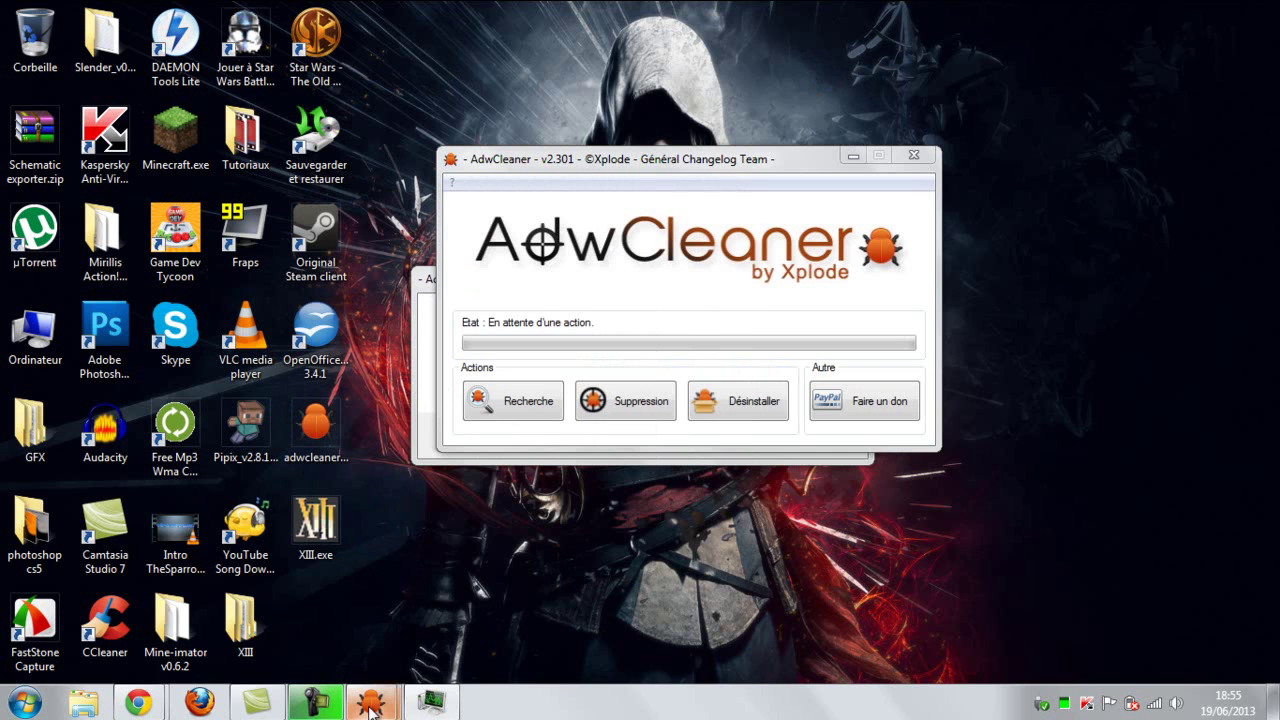
Step: End the AdwCleaner - Informations task from the Task Manager, choose to close the program, and close the Task Manager
mouse_move(370, 706)
mouse_move(433, 612)
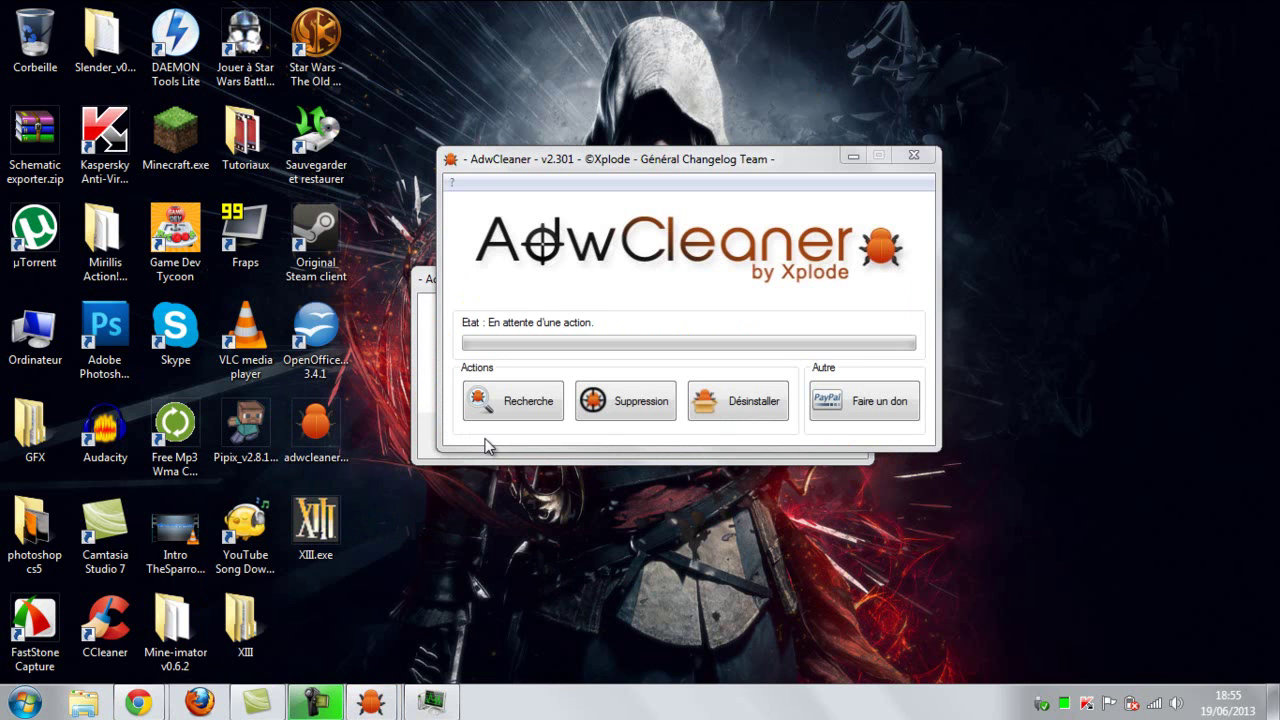
left_click(432, 702)
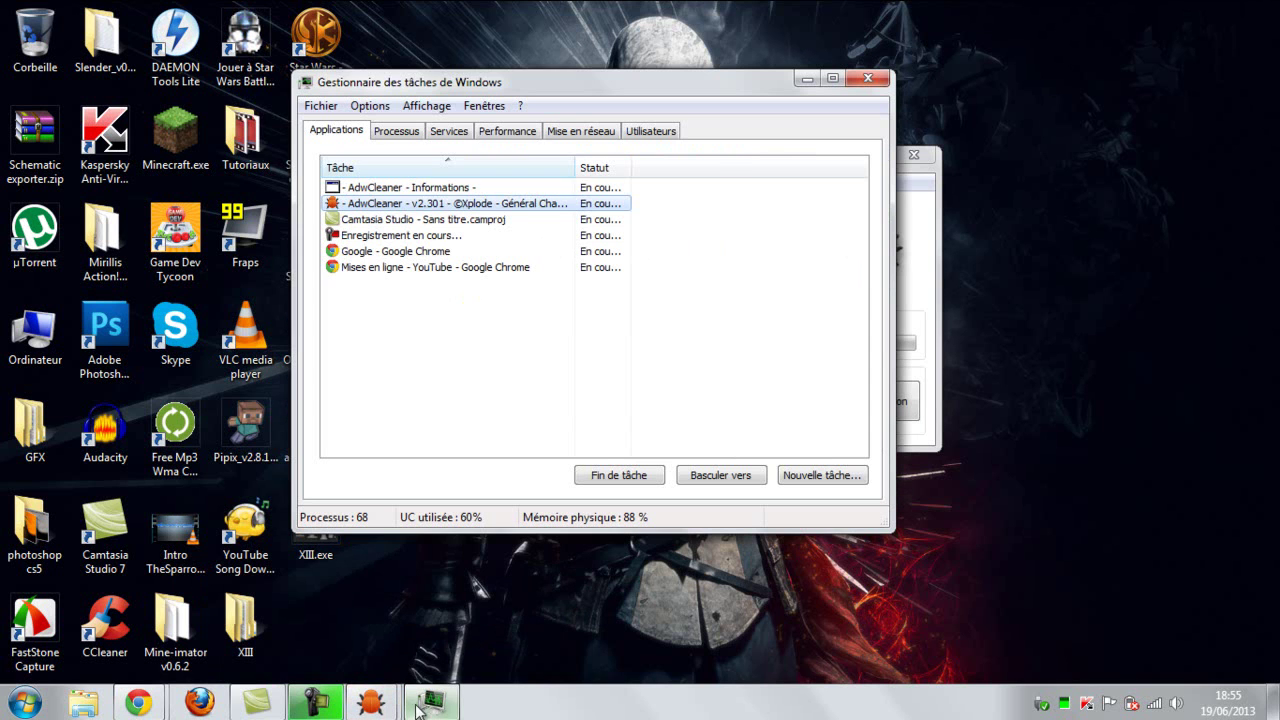
left_click(418, 190)
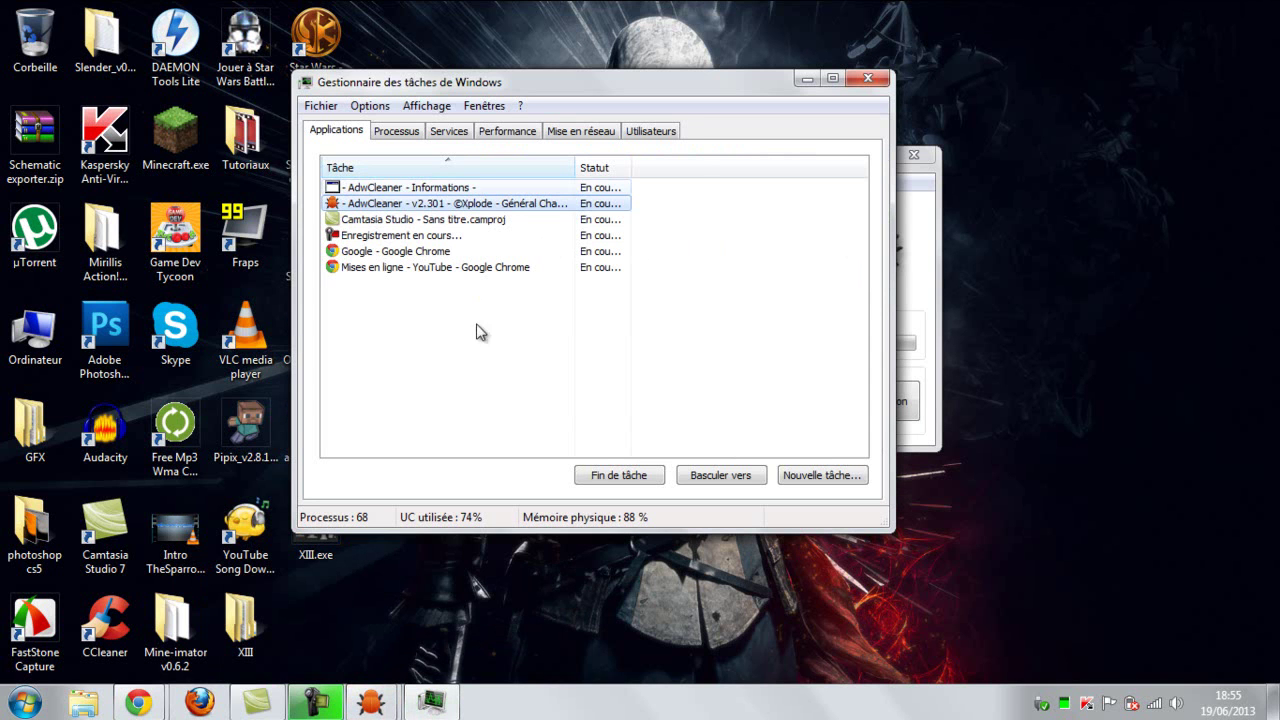
left_click(610, 478)
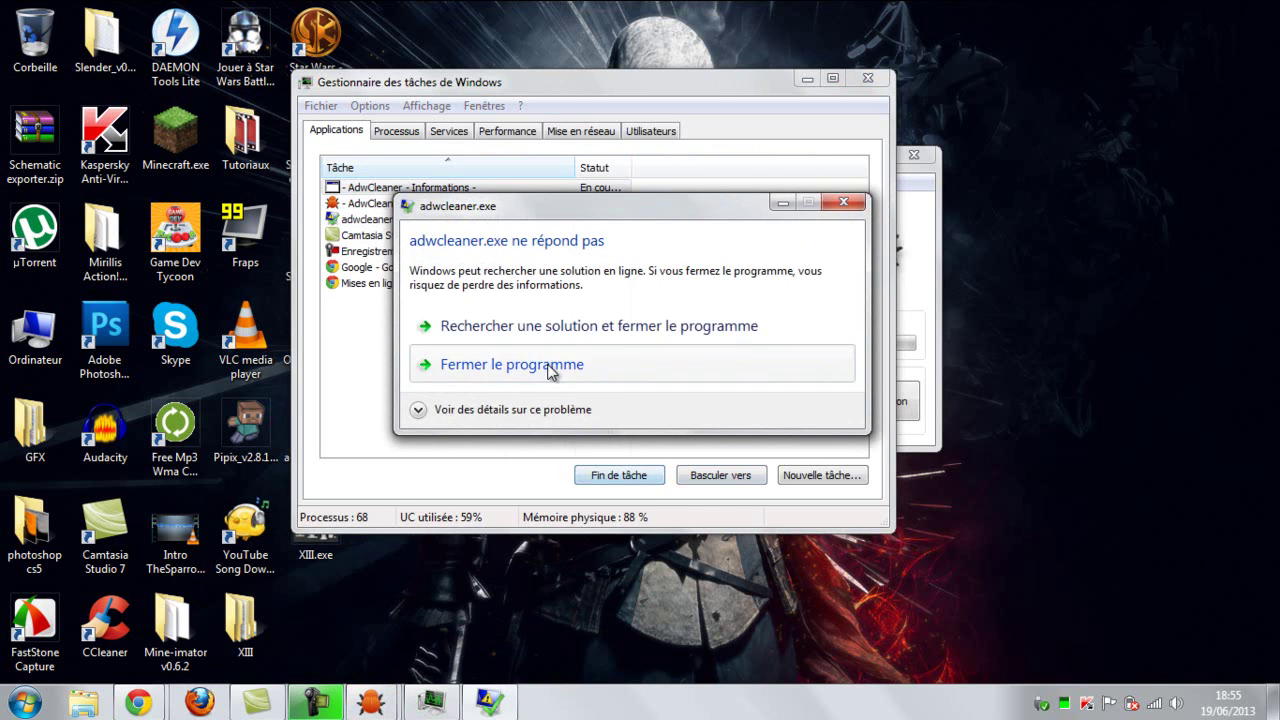
left_click(552, 372)
left_click(868, 78)
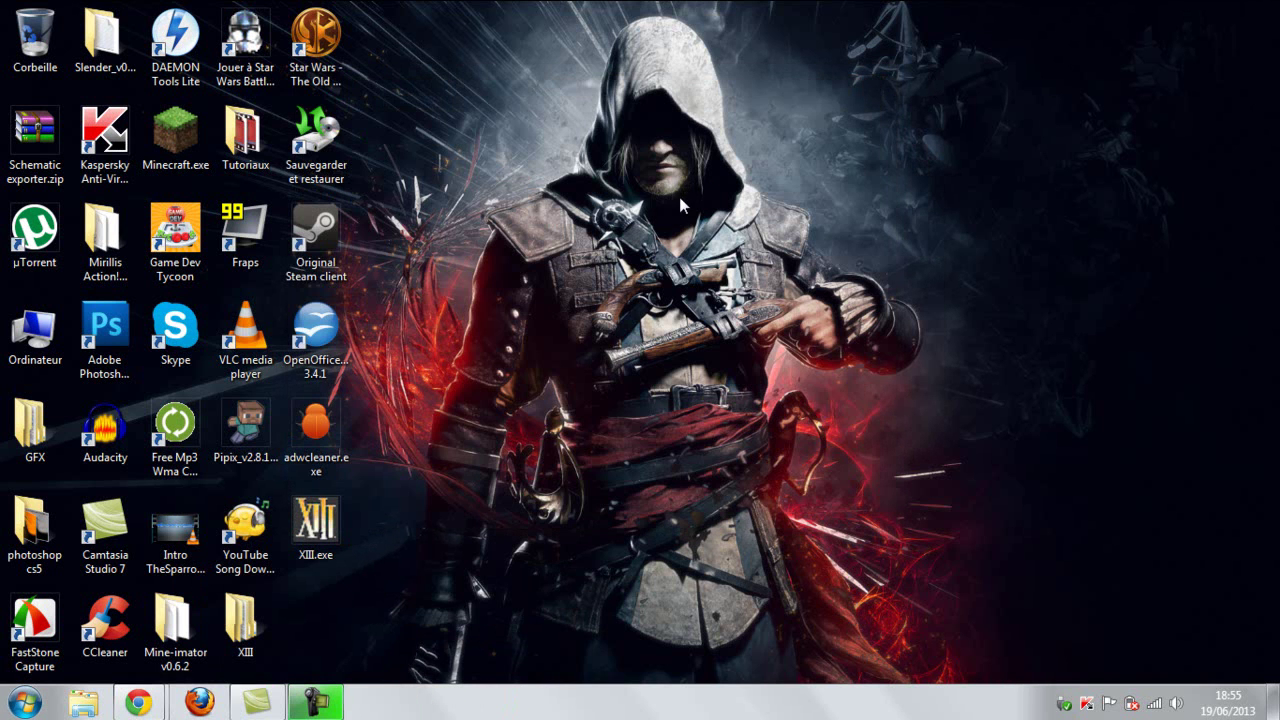
Step: Search the installed programs for "DefraGME" and launch Défragmenteur de disque
left_click(38, 700)
left_click(58, 656)
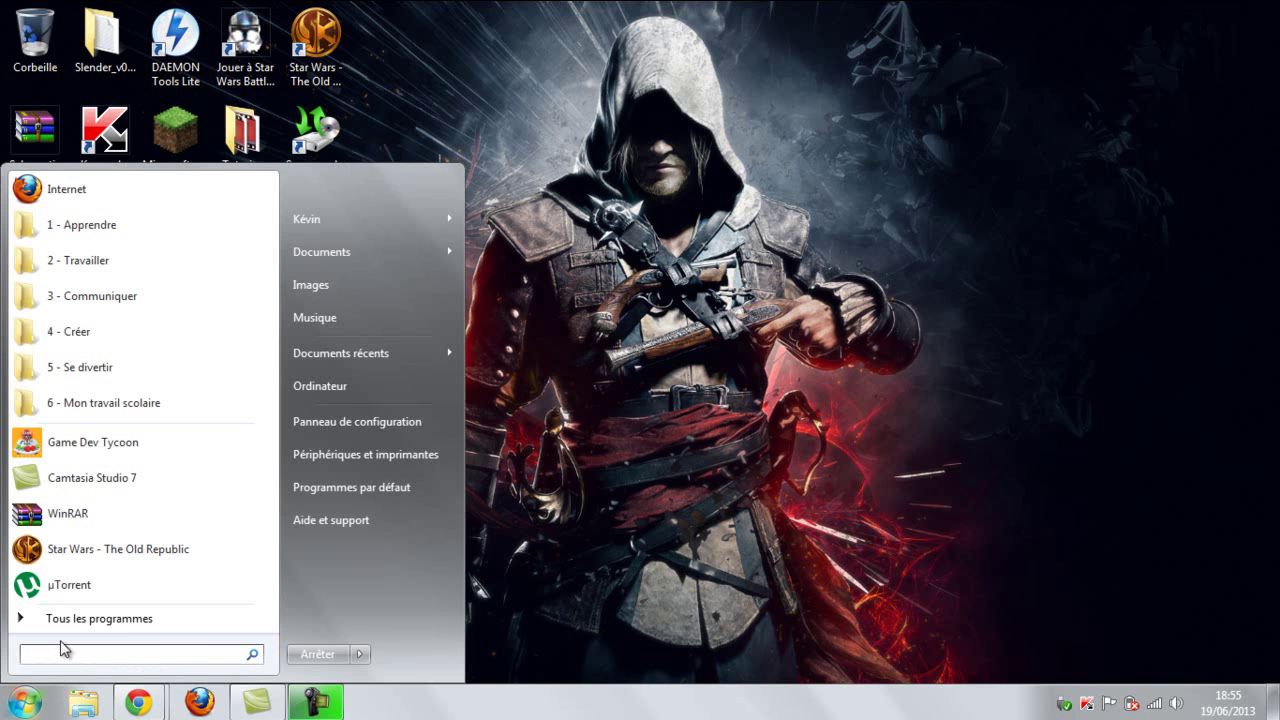
type("D2FRAGM")
key("BackSpace")
key("BackSpace")
key("BackSpace")
key("BackSpace")
key("BackSpace")
key("BackSpace")
key("BackSpace")
type("D")
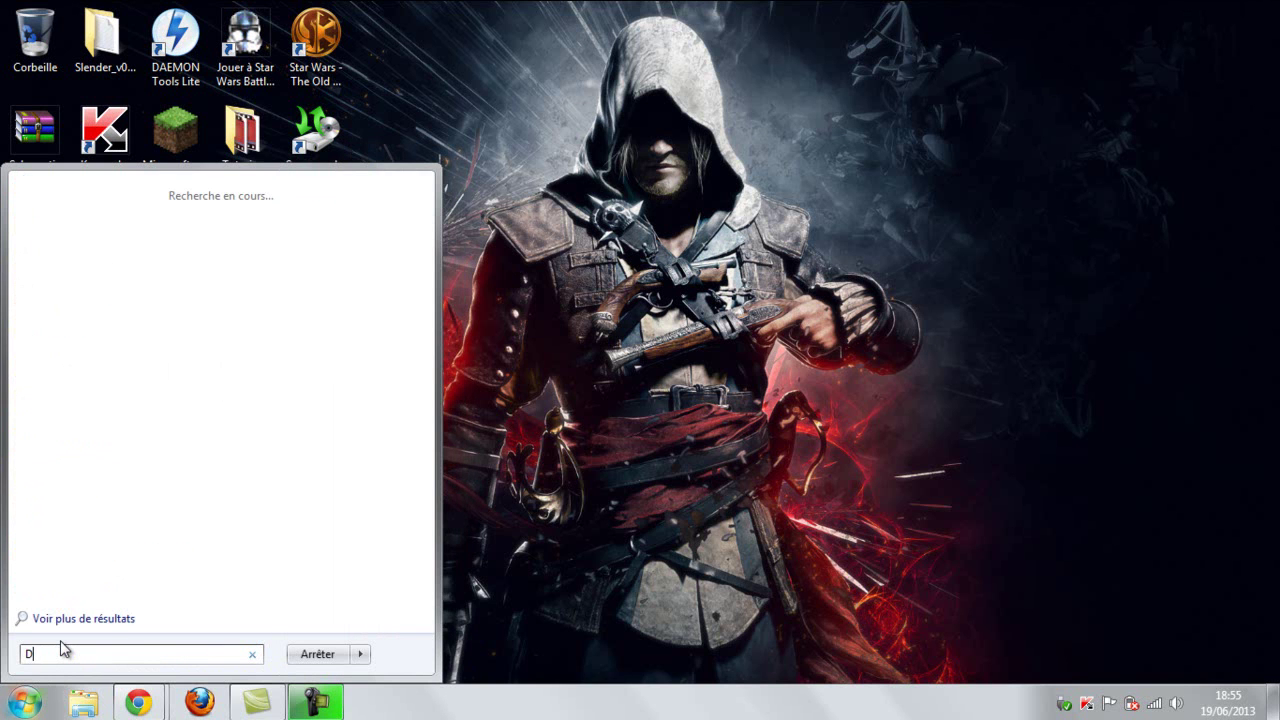
type("efra")
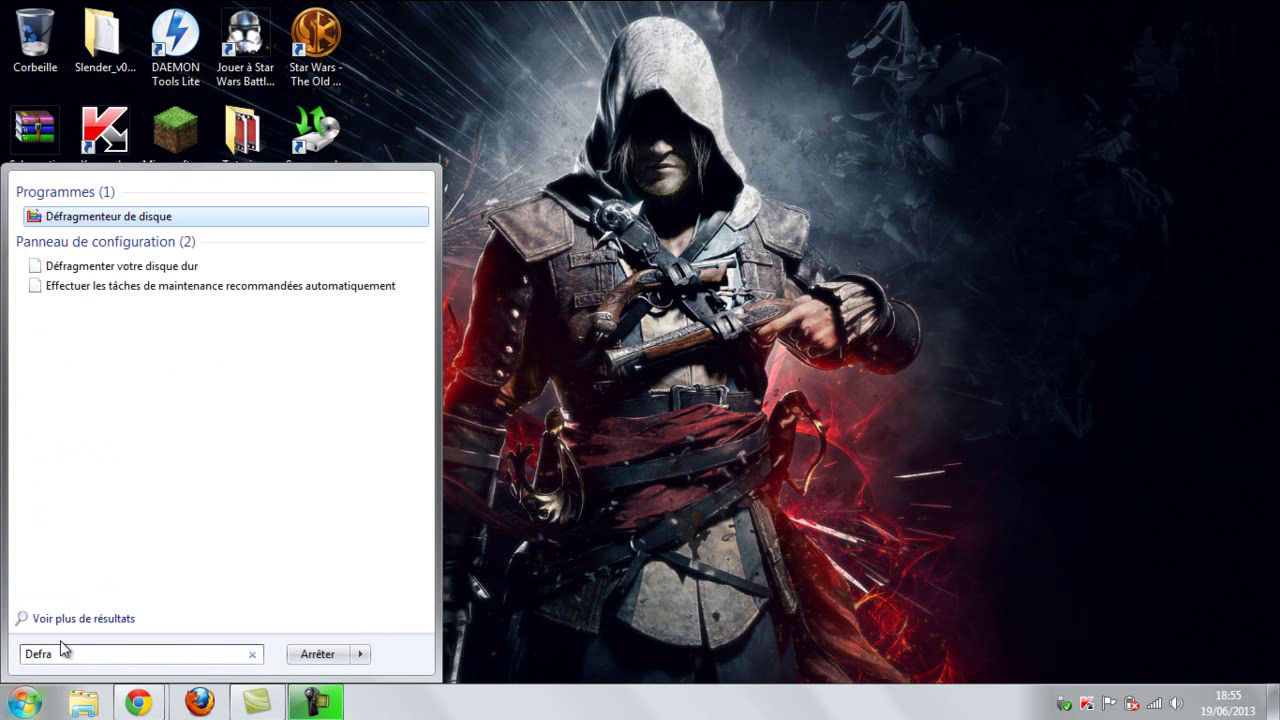
type("G")
key("BackSpace")
key("BackSpace")
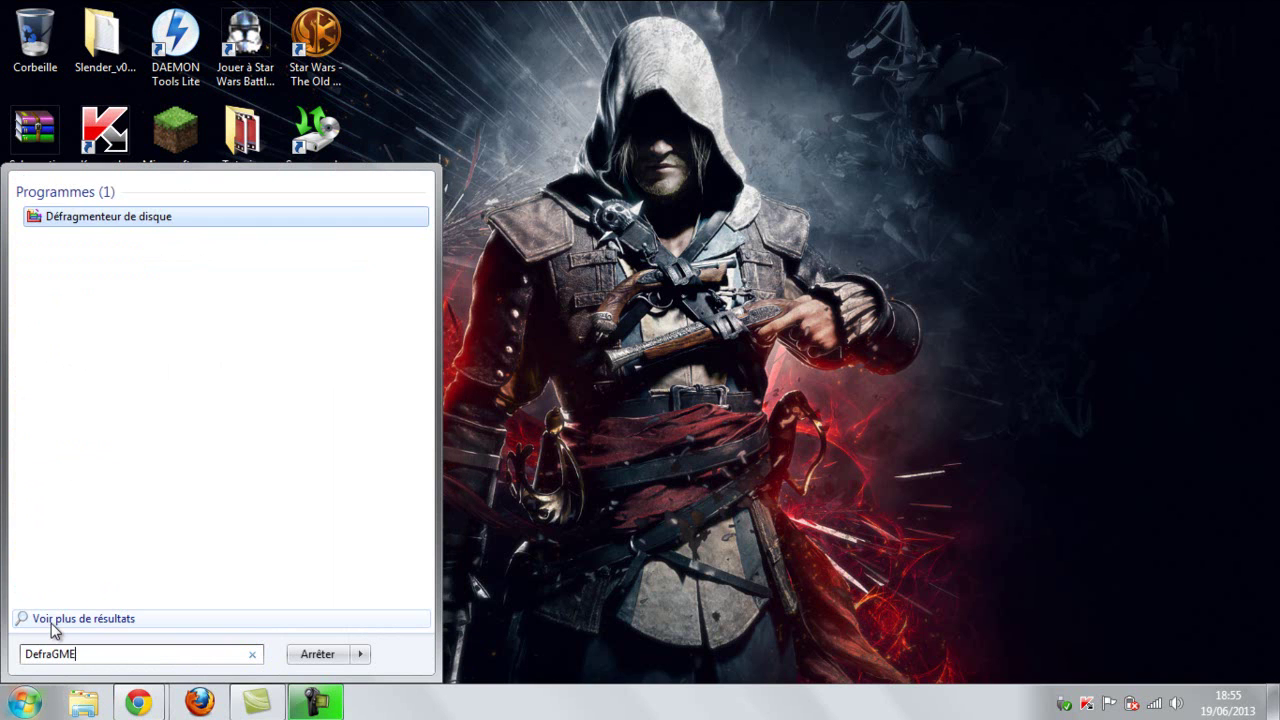
left_click(115, 218)
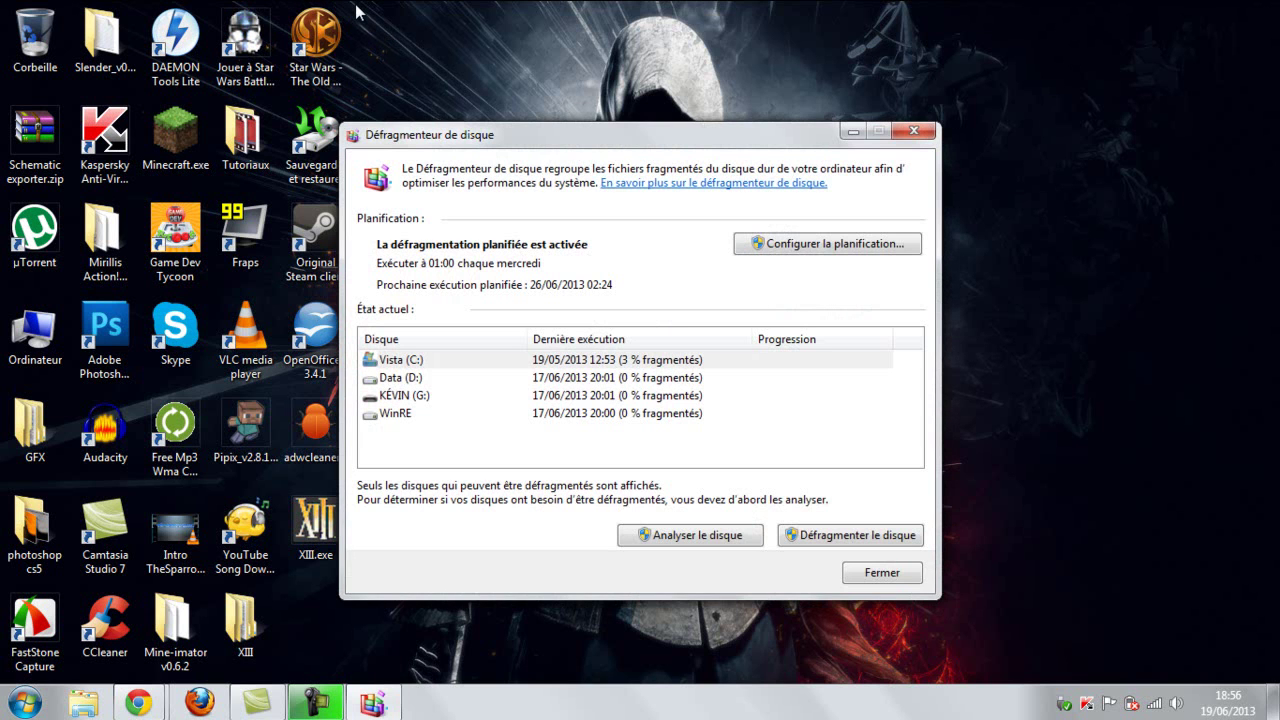
Step: Examine the fragmentation status of the Vista (C:) disk, then close the disk defragmenter
left_click(417, 359)
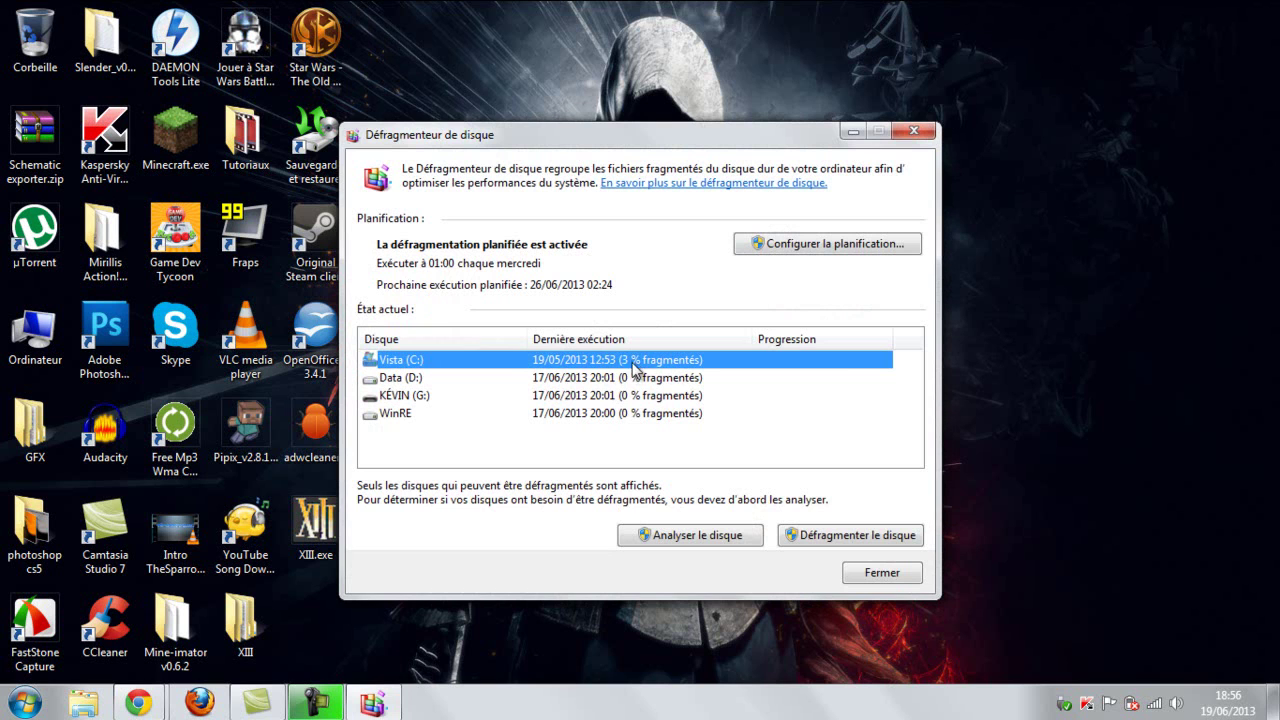
left_click(550, 362)
left_click(434, 362)
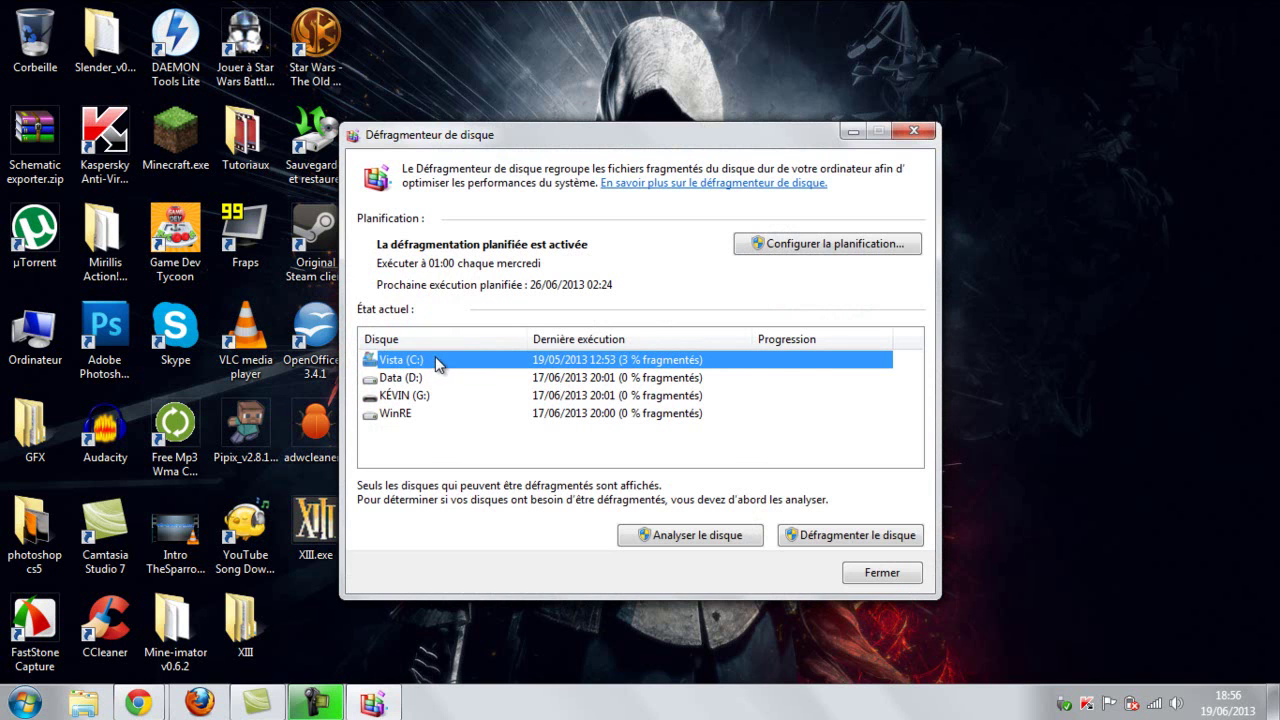
left_click(626, 364)
left_click(845, 537)
left_click(643, 366)
left_click(852, 132)
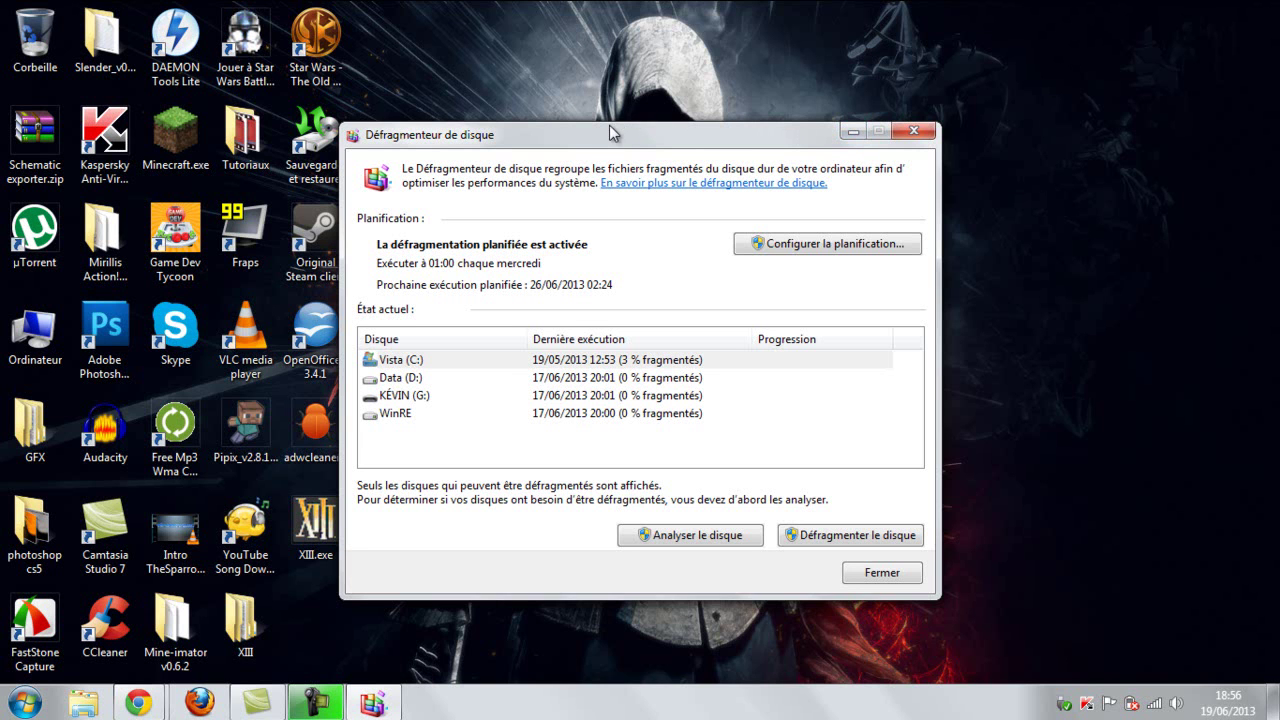
left_click_drag(612, 135, 577, 104)
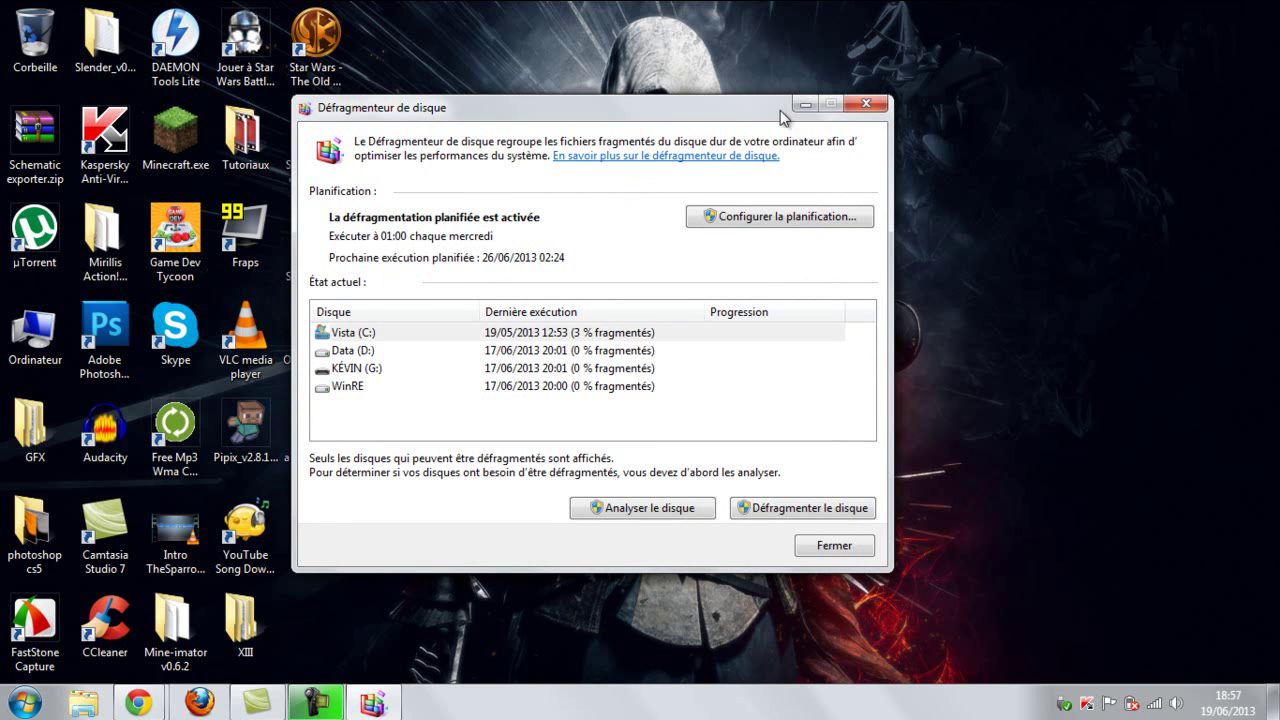
left_click(860, 108)
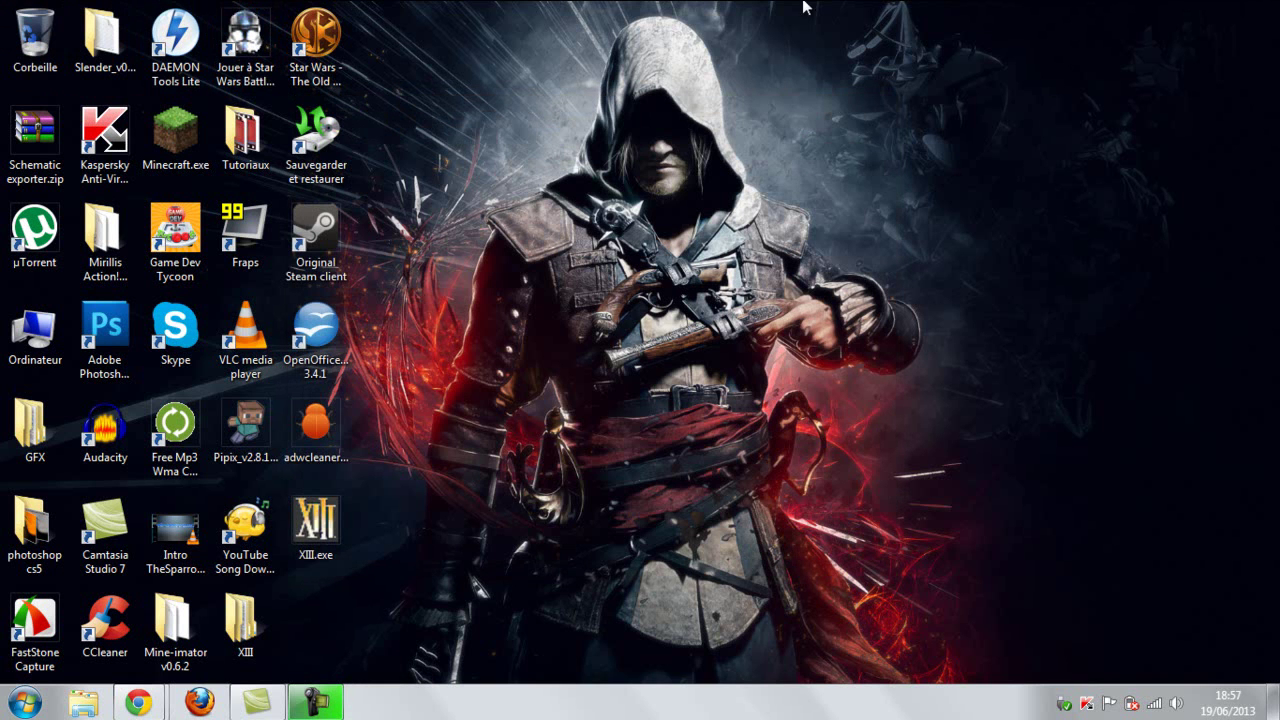
left_click_drag(1268, 2, 441, 592)
left_click_drag(916, 272, 1102, 160)
left_click_drag(485, 436, 903, 129)
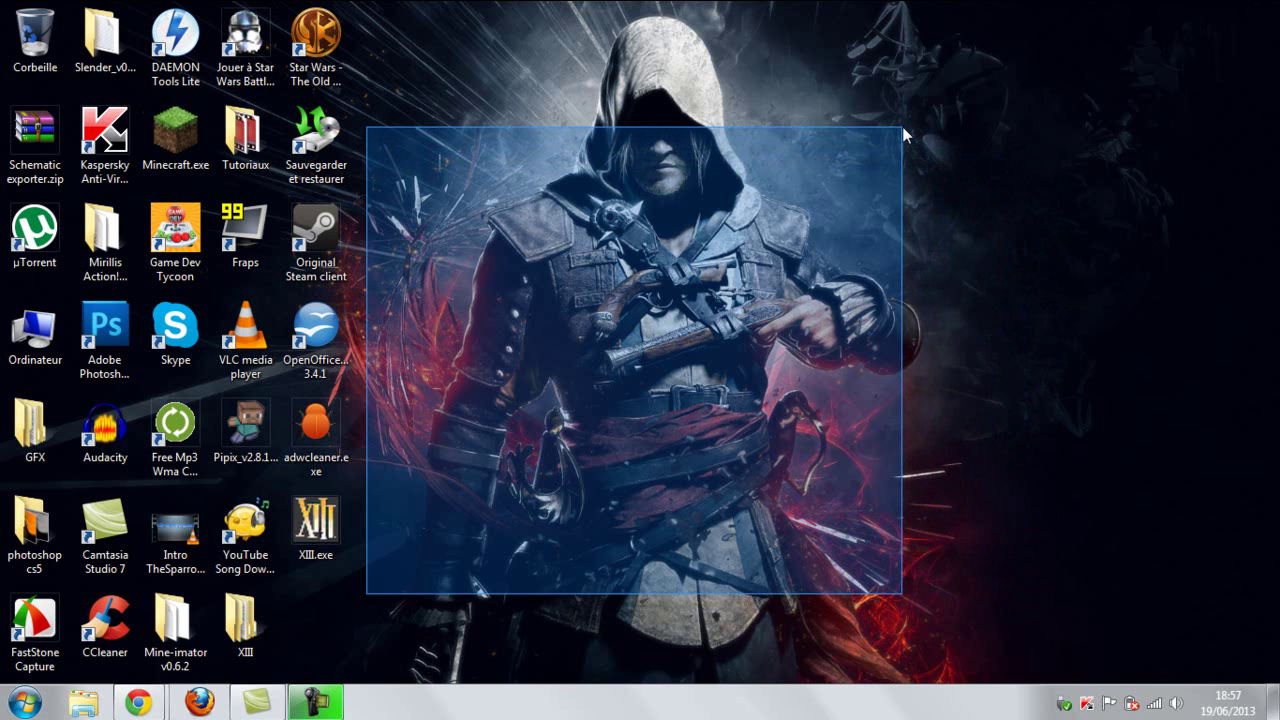
left_click_drag(903, 128, 835, 98)
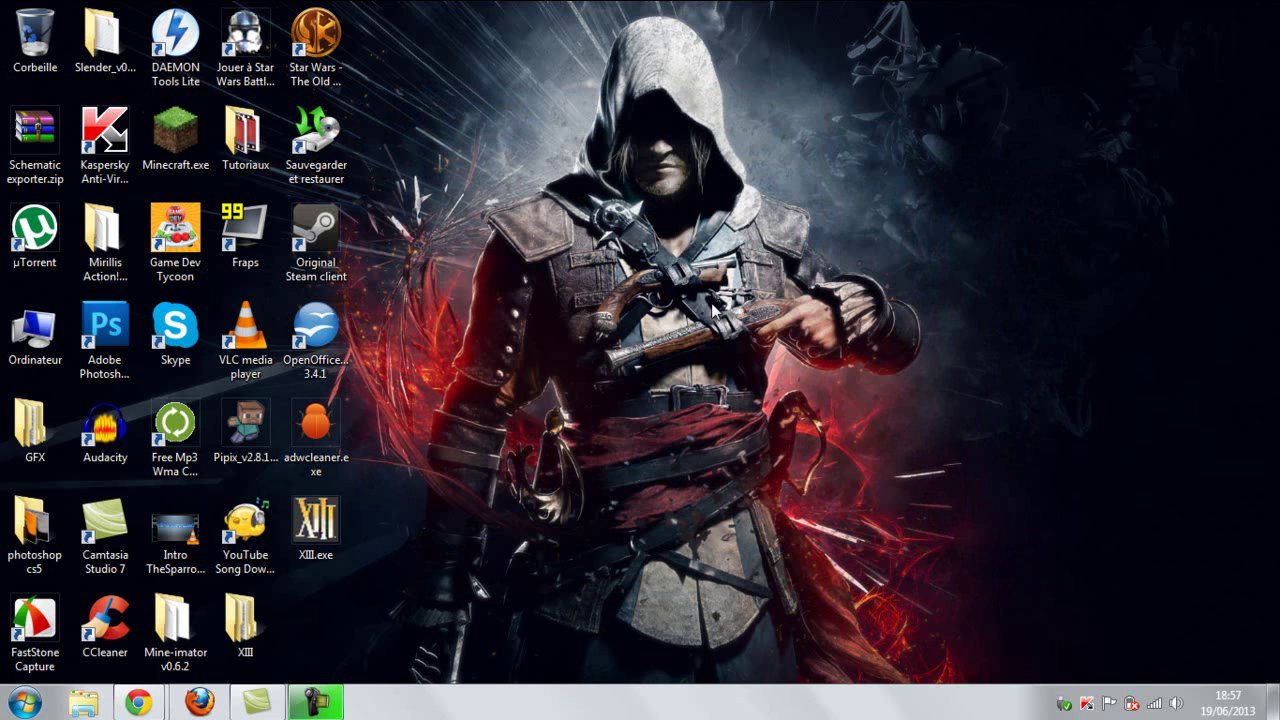